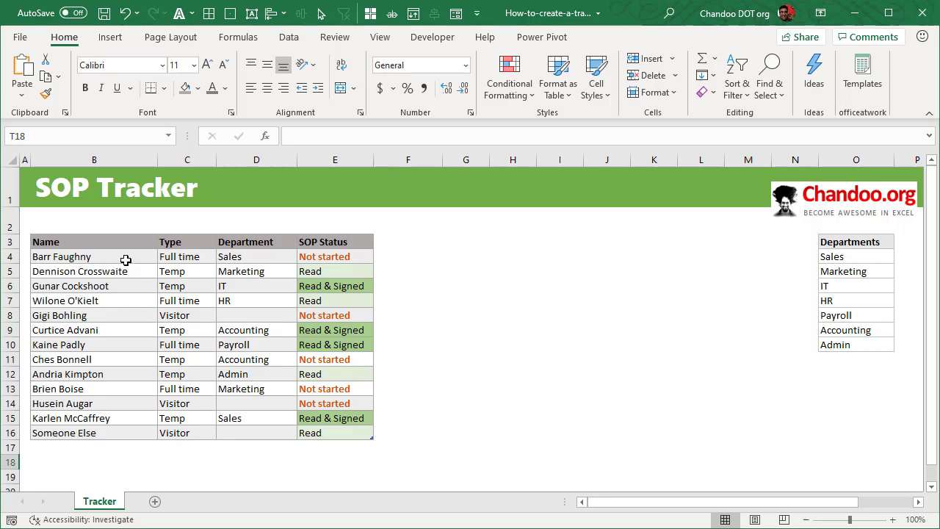
- Enter 'New person' as the name in cell B17
click(95, 454)
click(104, 445)
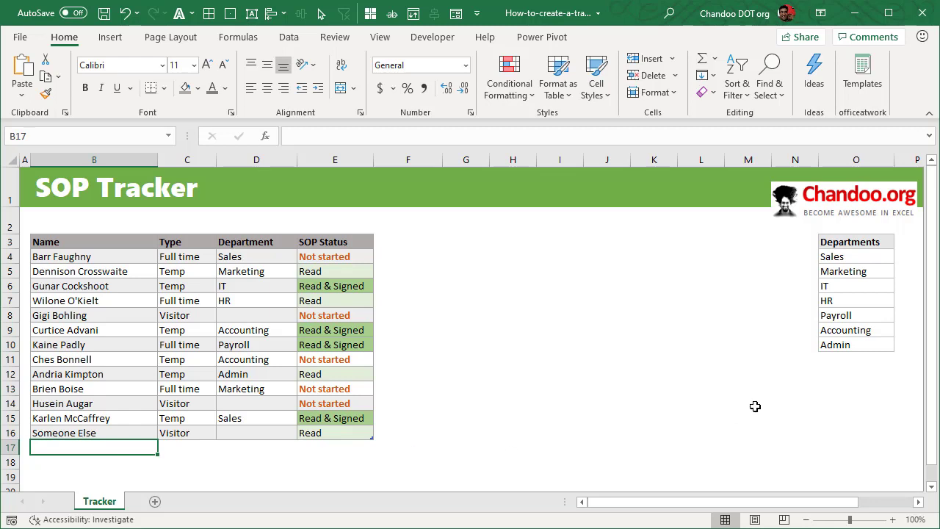
text(New pe)
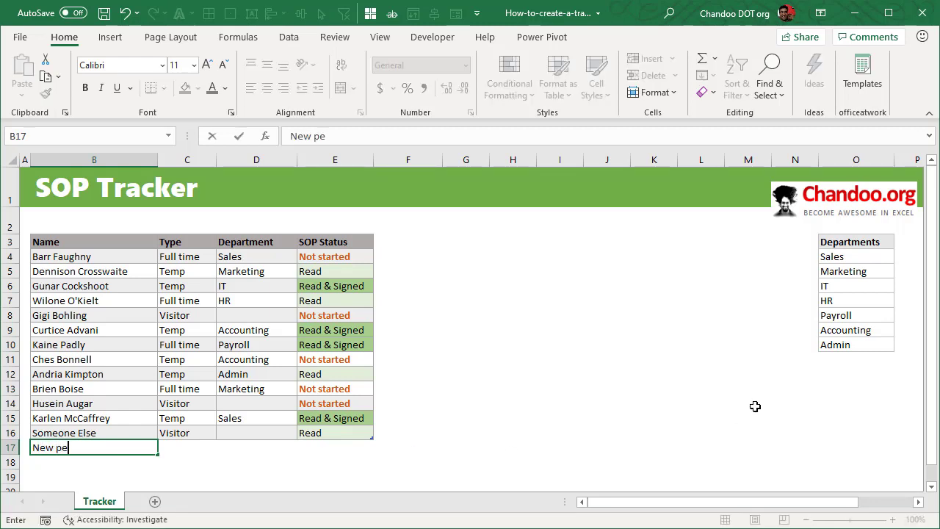
text(rson)
key(Tab)
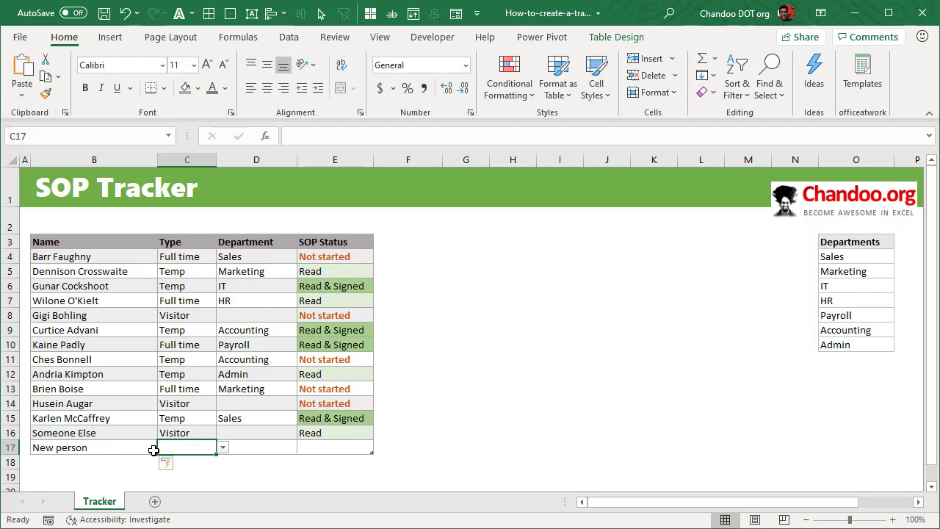
- Try the C17 Type dropdown values Full time, Temp and Visitor, ending on Temp
click(223, 448)
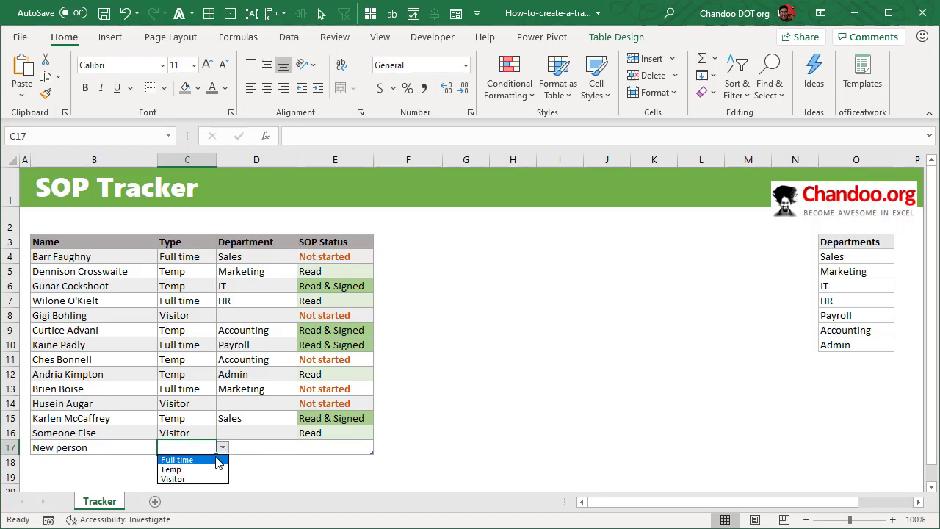
key(Escape)
scroll(451, 435, down, 4)
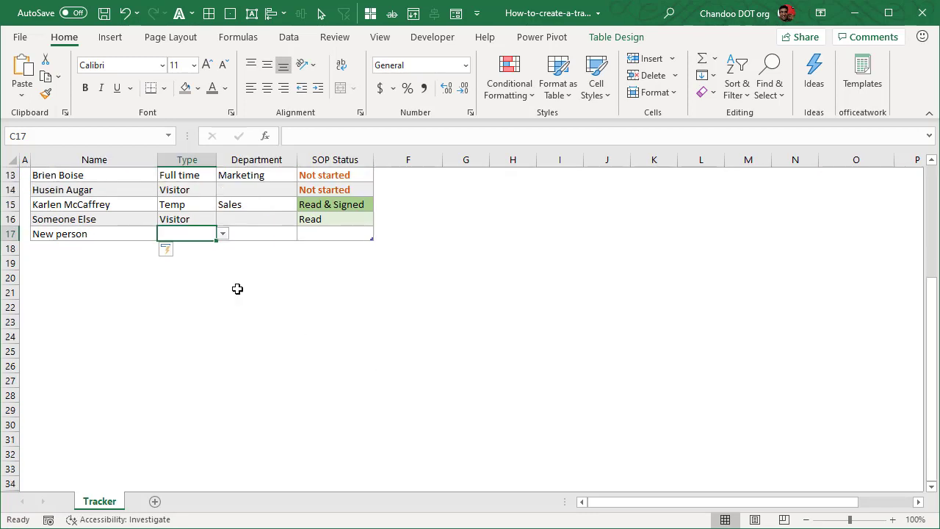
click(223, 233)
click(209, 246)
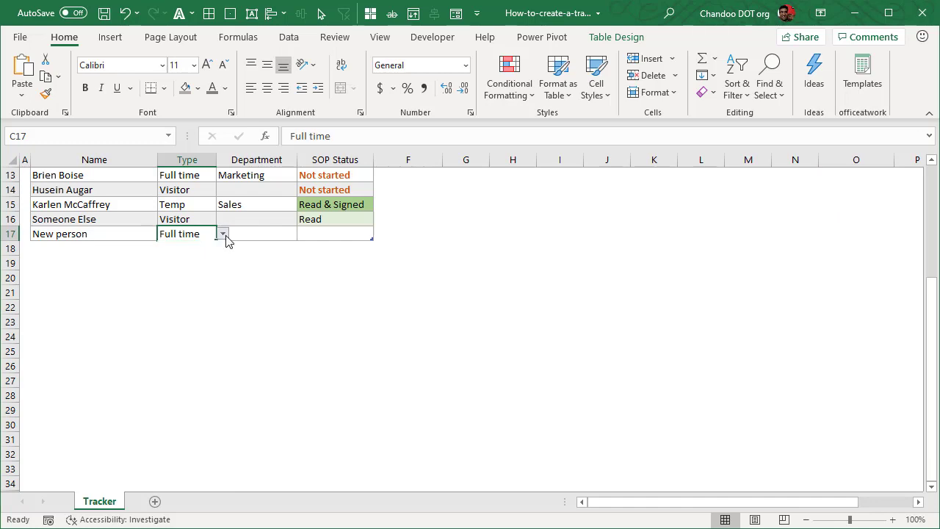
click(224, 233)
click(209, 256)
click(223, 234)
click(204, 265)
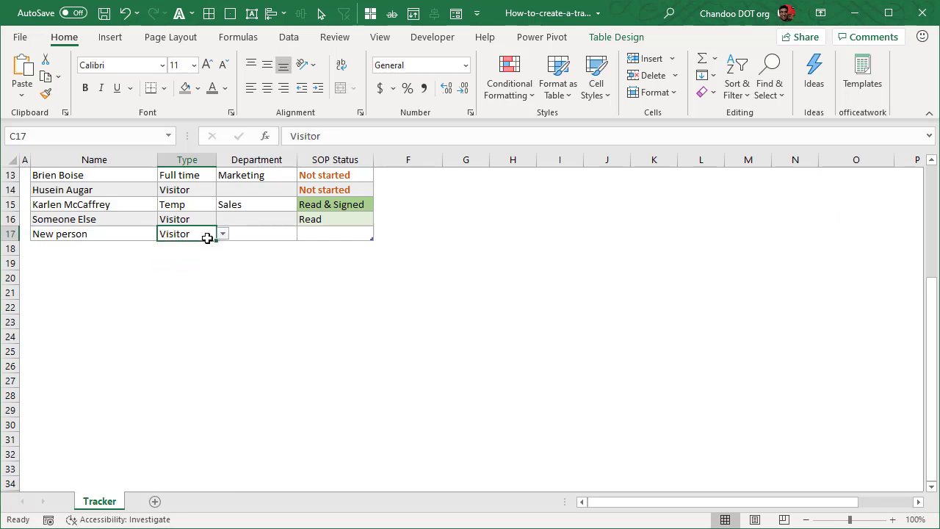
click(224, 234)
click(205, 257)
- Set Department to Sales, then change Type to Visitor and clear the Department cell
click(292, 234)
click(304, 234)
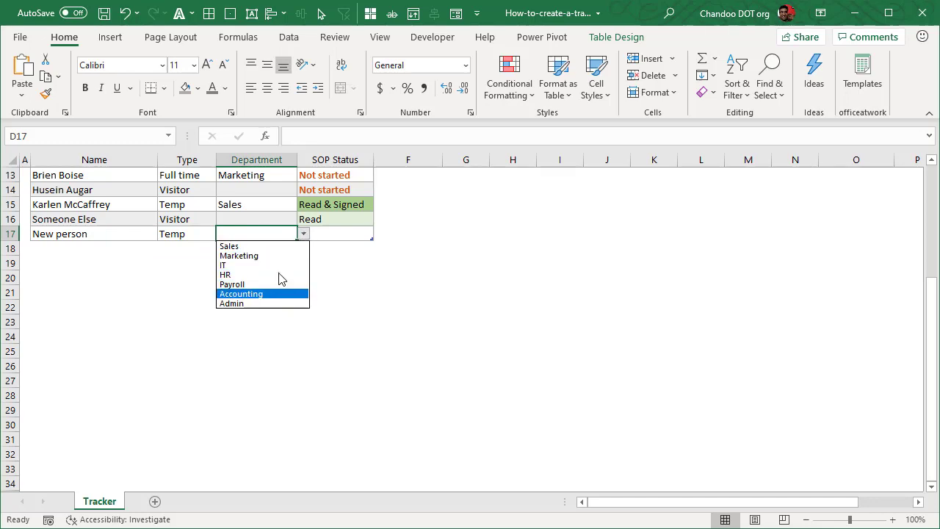
click(235, 246)
click(181, 235)
click(222, 234)
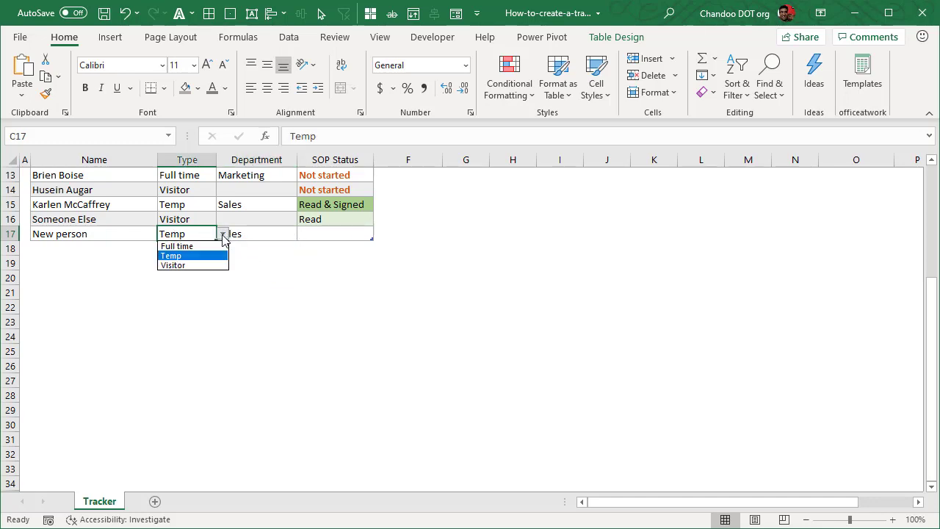
click(206, 266)
click(254, 235)
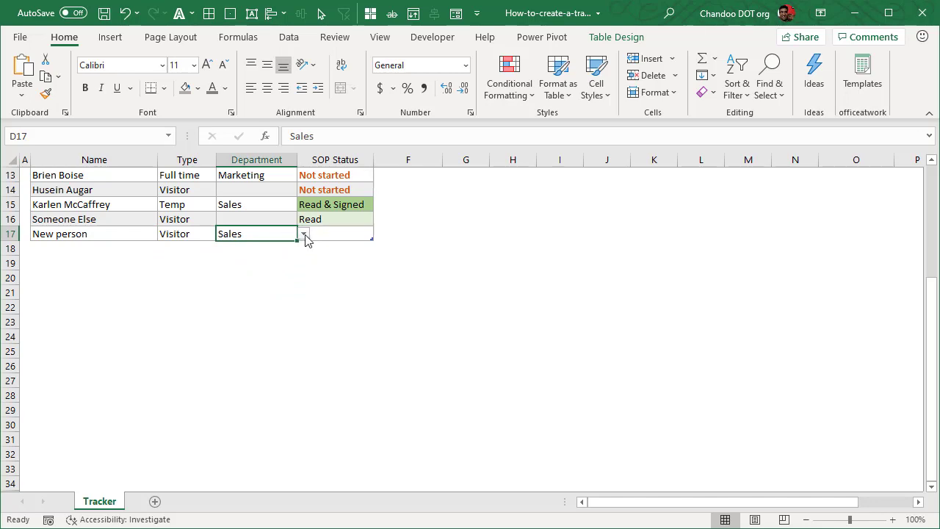
key(Delete)
- Set the E17 SOP Status to Read & Signed so it turns green
click(338, 235)
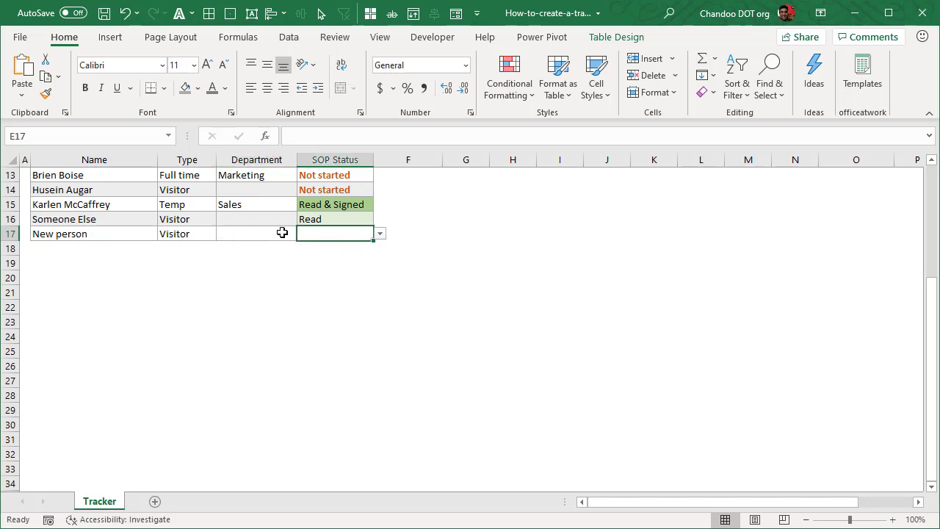
click(380, 234)
click(378, 247)
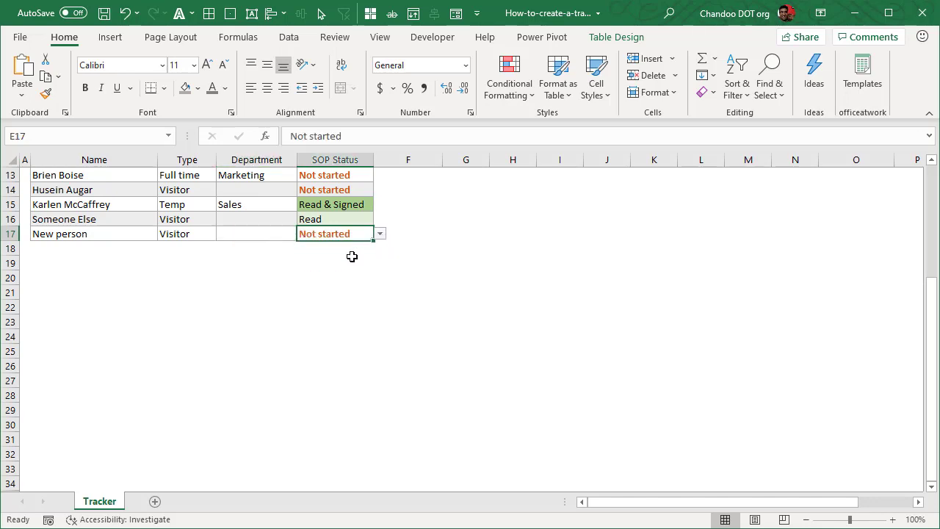
scroll(442, 277, up, 1)
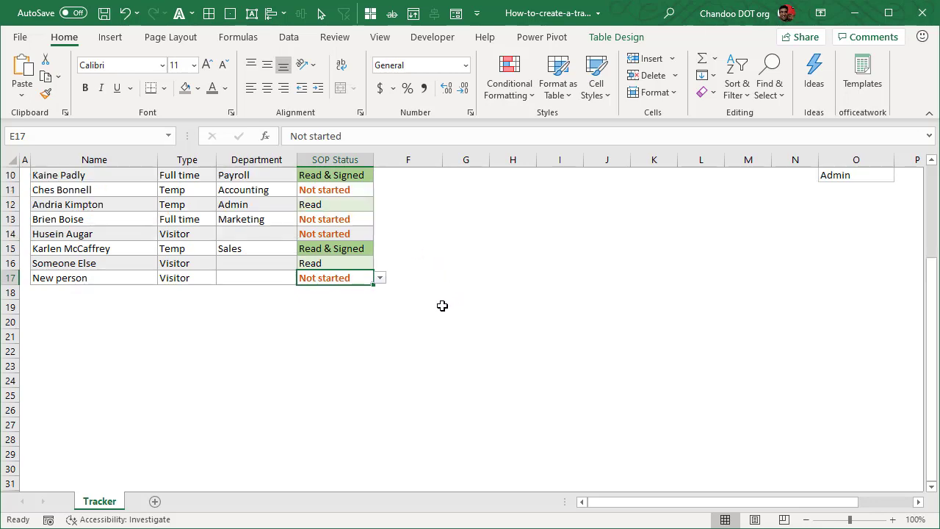
click(380, 279)
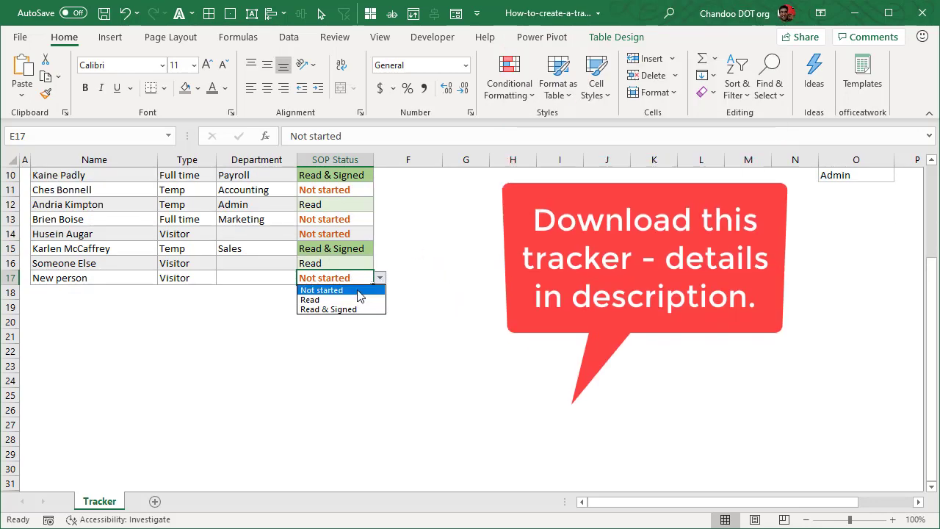
click(352, 300)
click(433, 308)
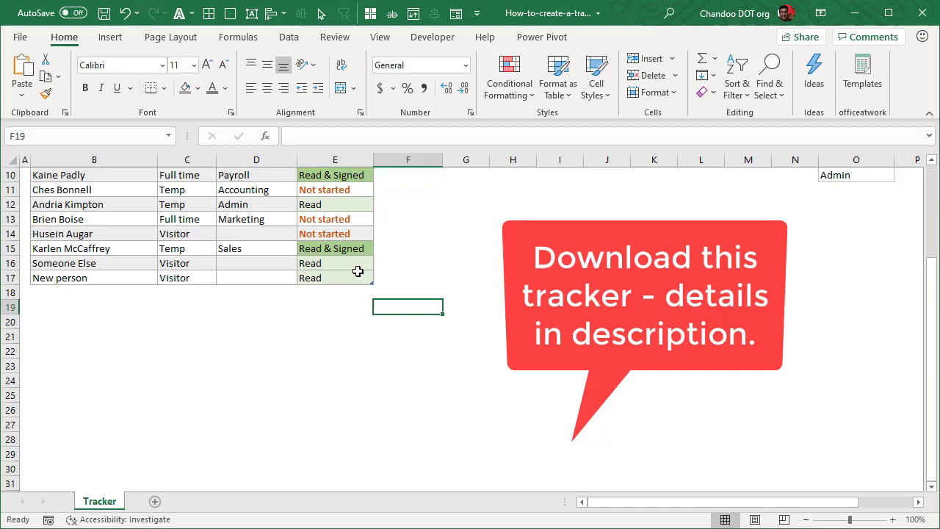
click(359, 278)
click(380, 279)
click(346, 309)
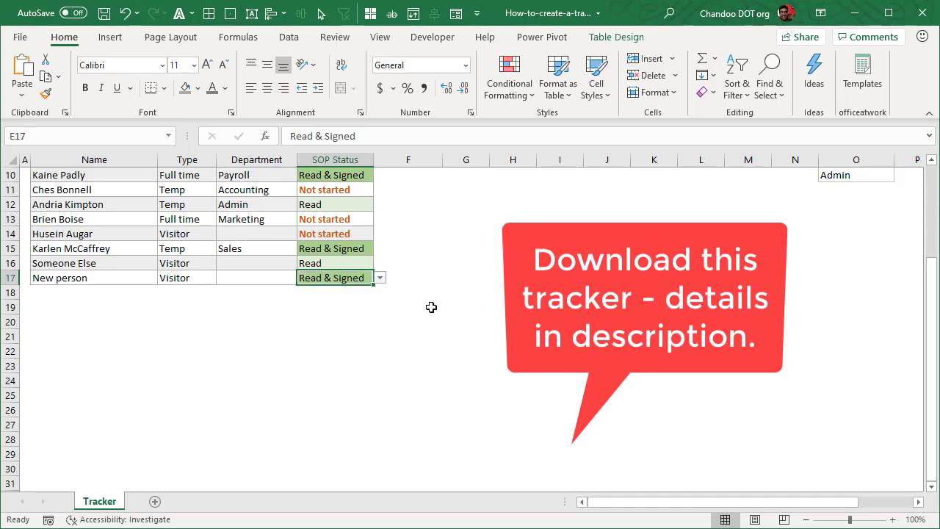
click(431, 308)
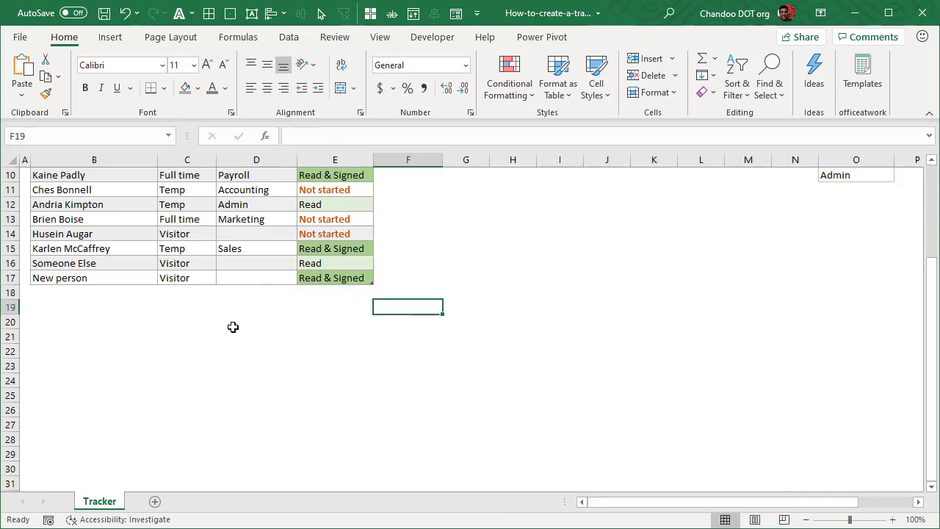
- Add a new blank worksheet named 'Tracker 2' after the Tracker sheet
scroll(234, 327, up, 3)
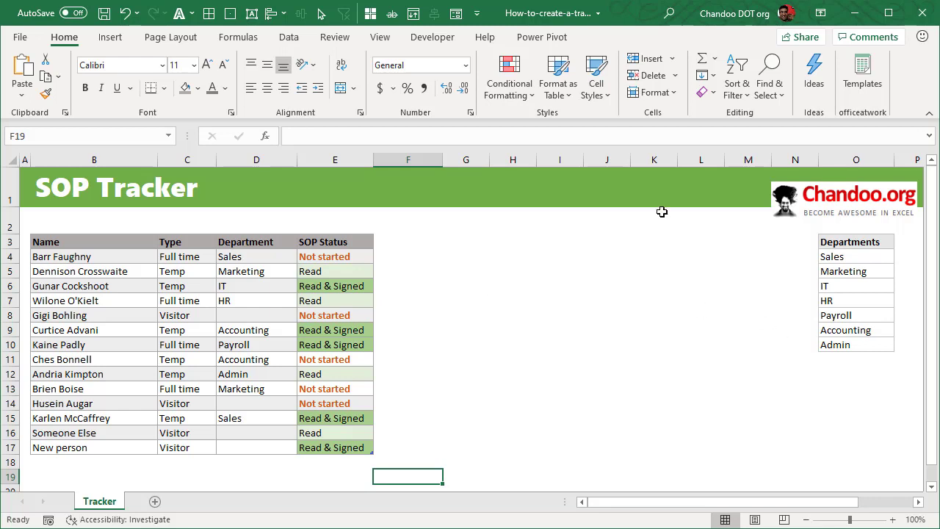
click(20, 37)
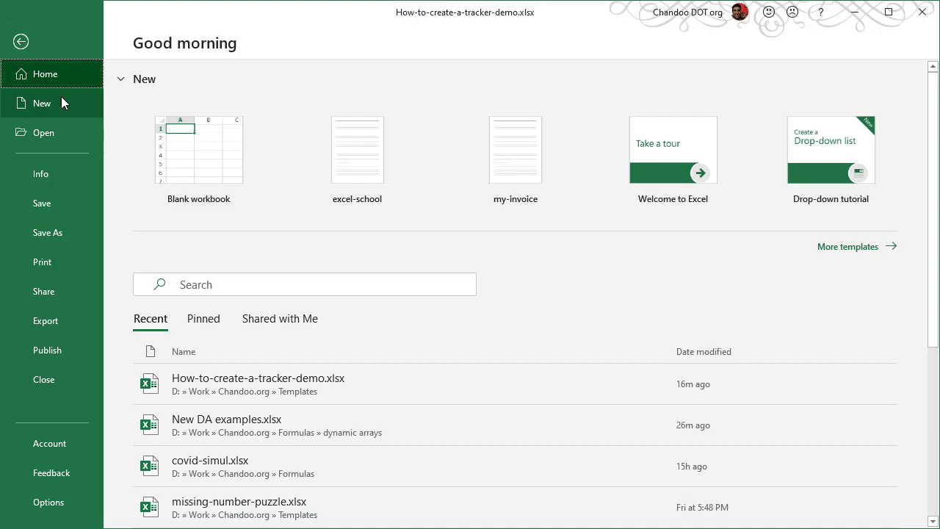
click(20, 41)
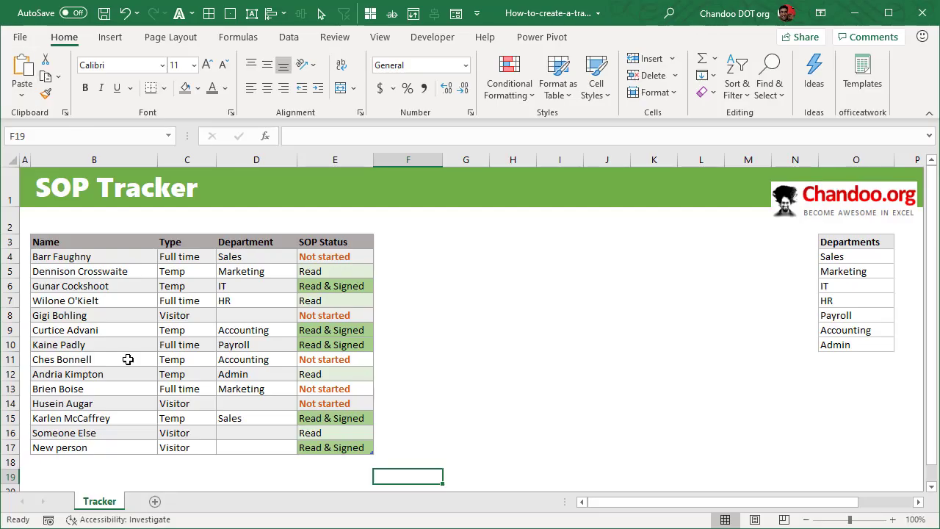
click(154, 501)
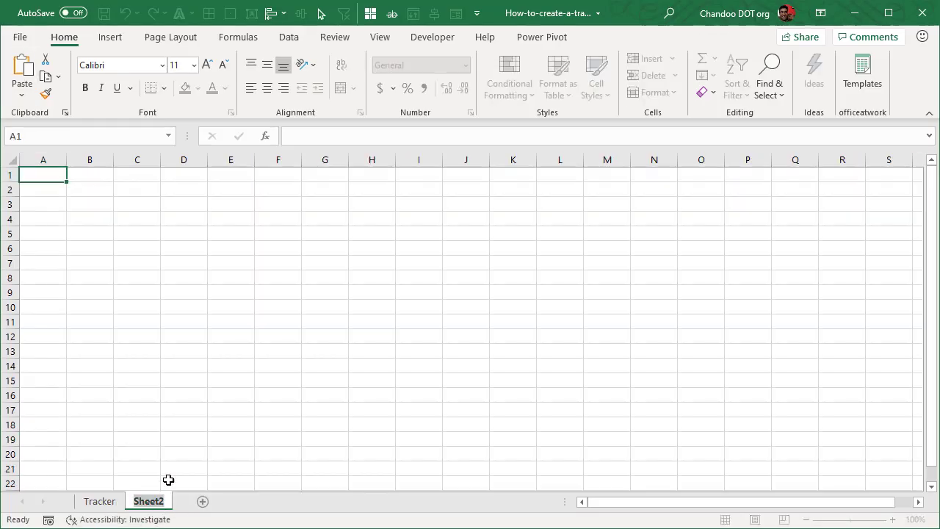
text(Tracker 2)
key(Return)
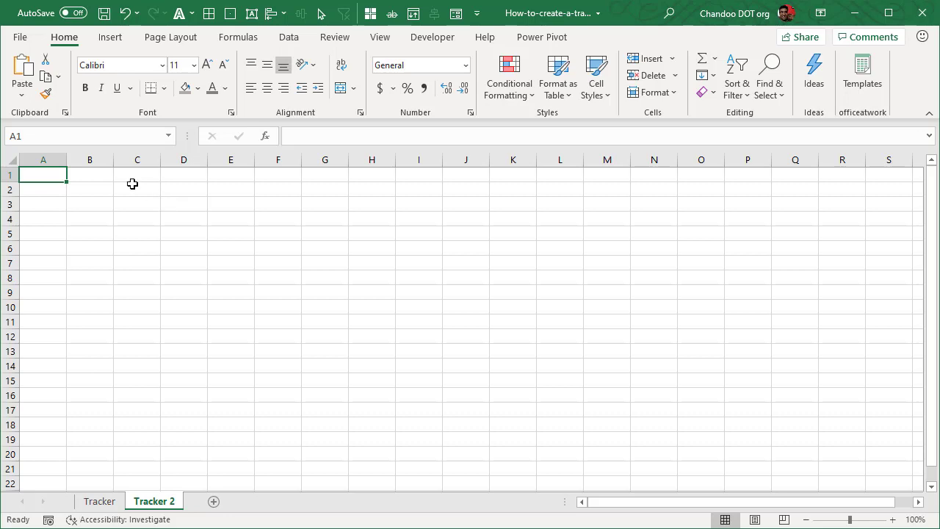
- Make row 1 of Tracker 2 taller and fill it solid green
drag(69, 158, 13, 221)
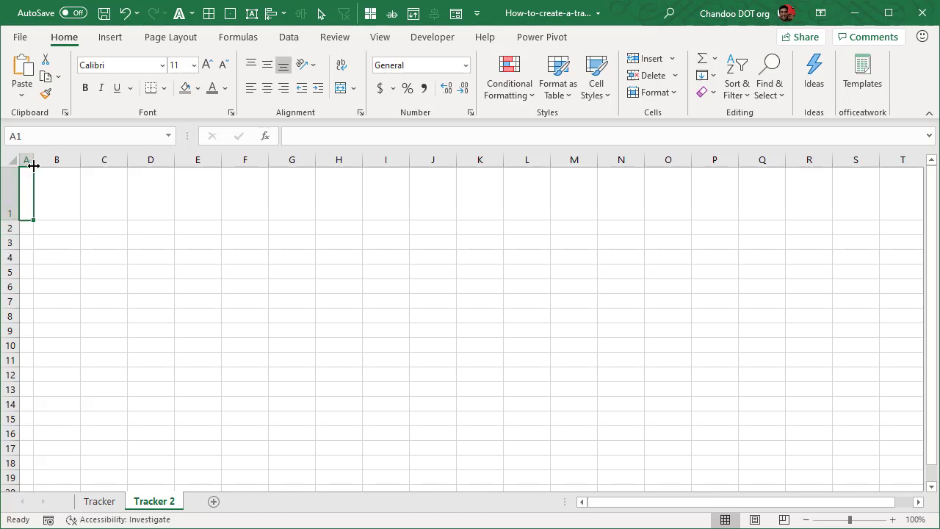
click(8, 189)
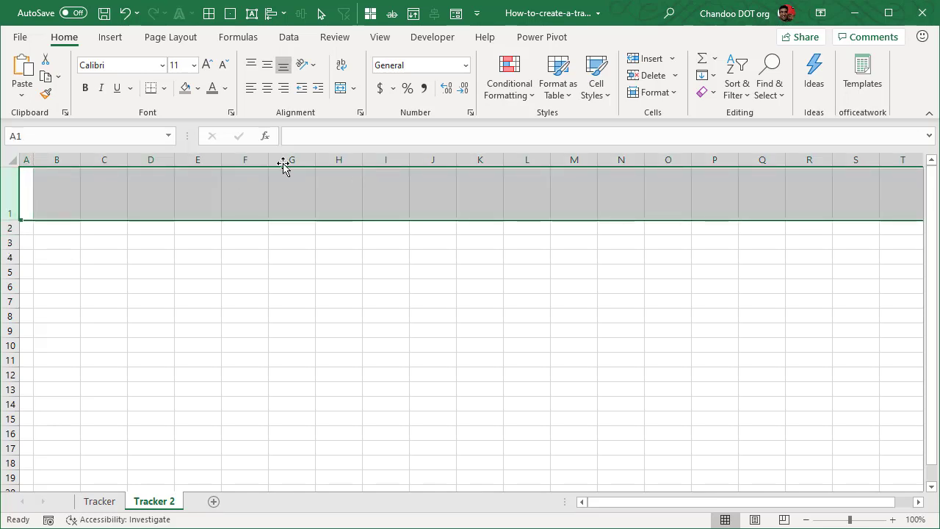
click(197, 88)
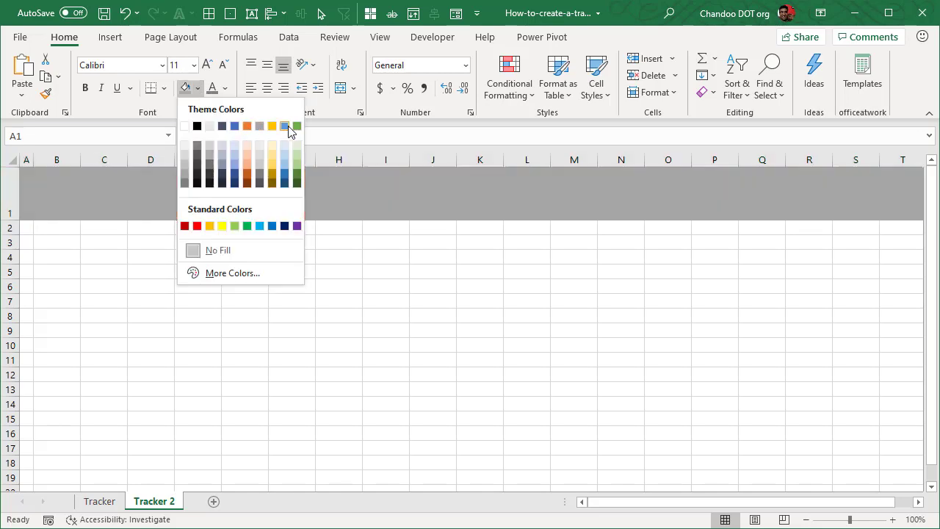
click(297, 125)
click(198, 92)
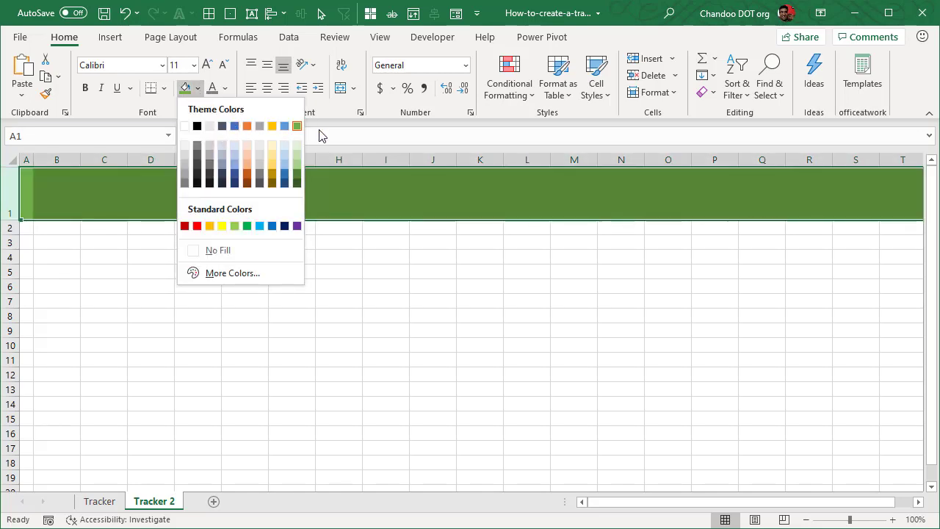
click(344, 198)
click(66, 191)
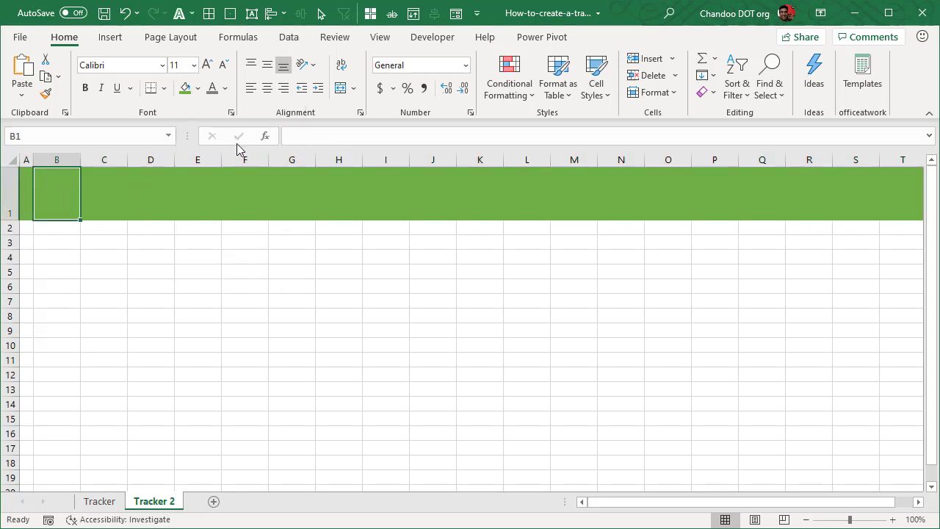
- Type the title 'SOP Tracker' in B1 and centre it vertically
text(SOP Tracker)
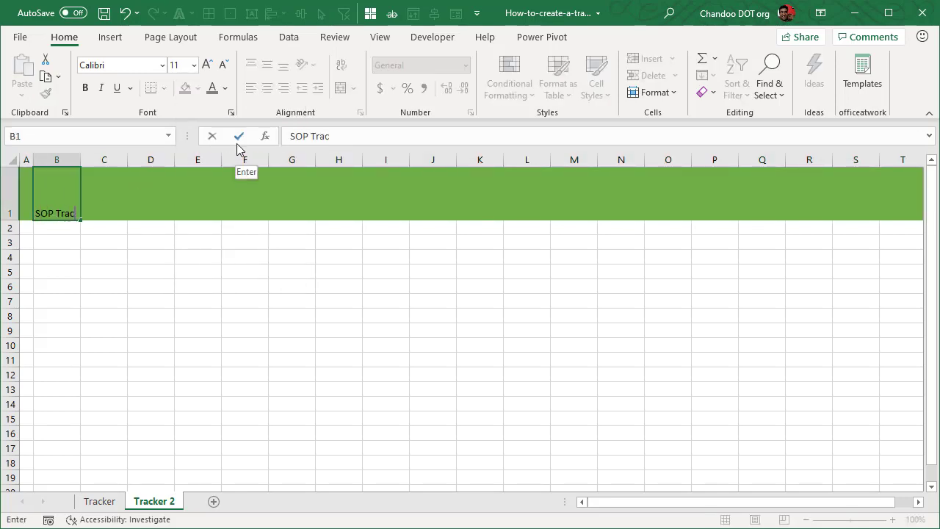
key(Return)
click(53, 200)
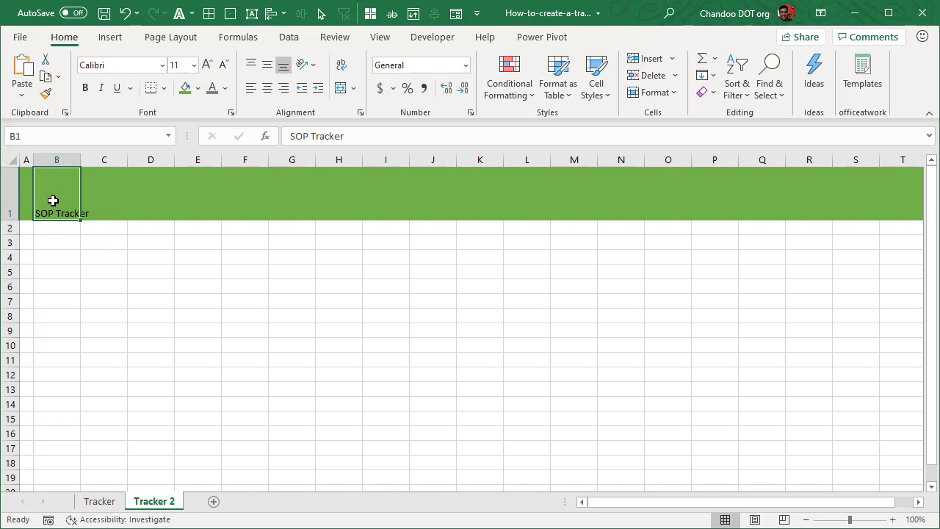
click(267, 65)
- Enlarge the title font to 36 points and make it bold
click(208, 65)
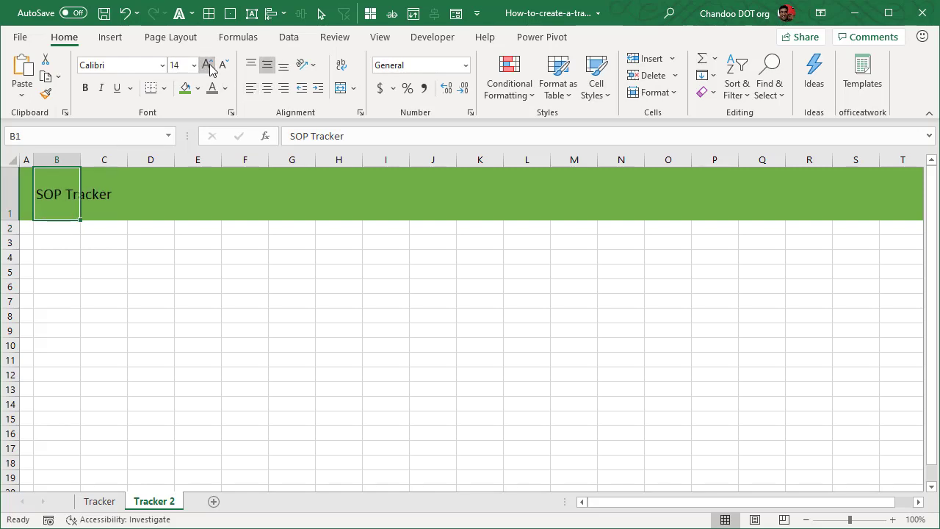
click(208, 65)
click(208, 64)
click(208, 65)
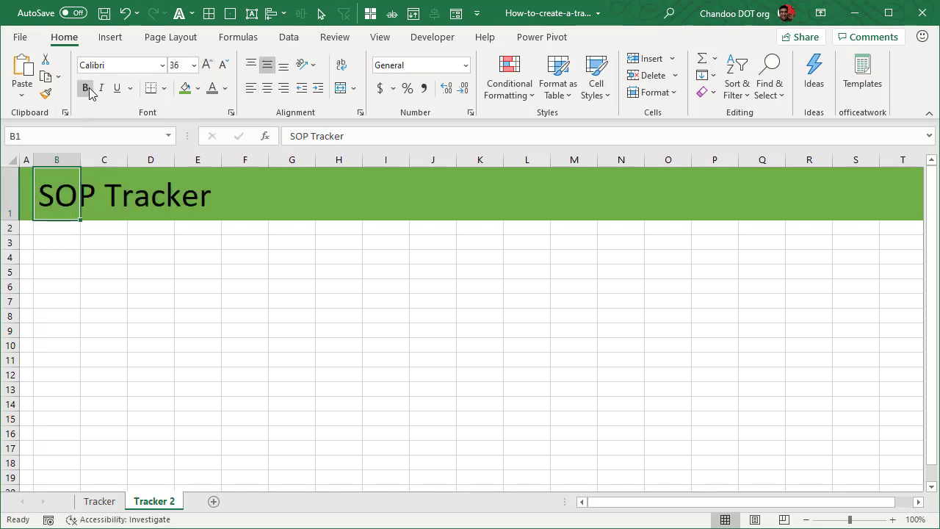
click(84, 87)
click(71, 271)
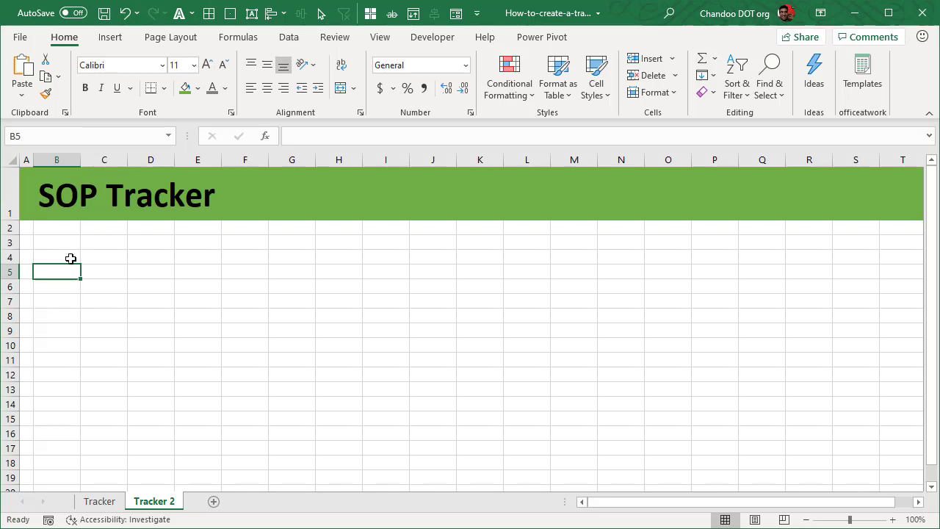
click(48, 194)
click(162, 65)
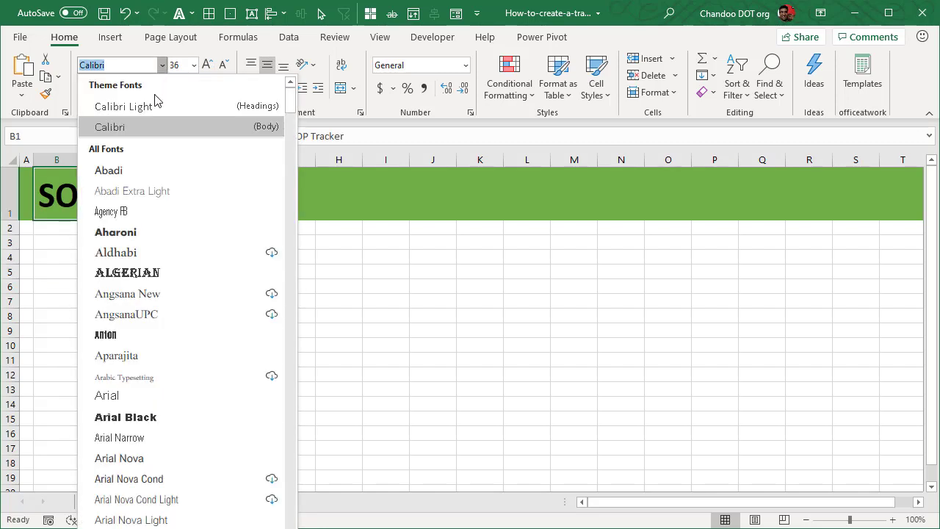
click(154, 307)
click(63, 246)
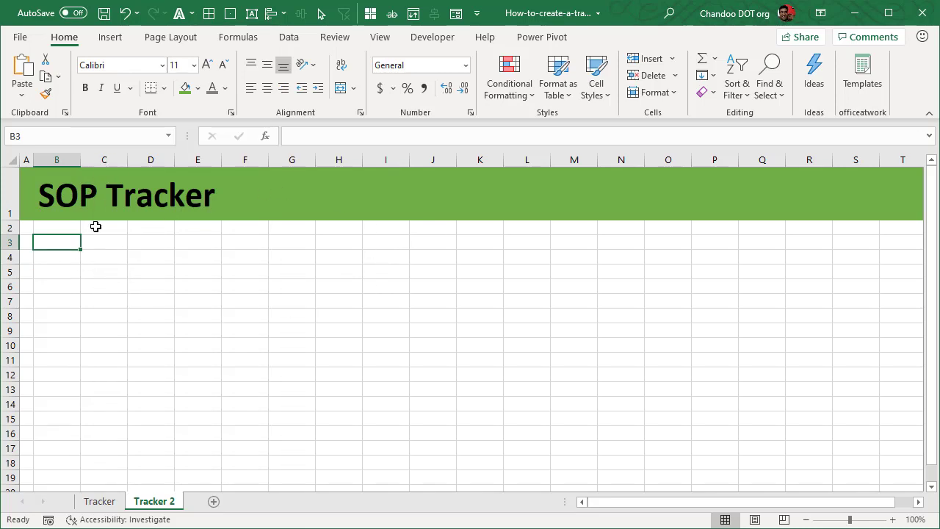
- Widen column B and type the Name header in B3
drag(80, 159, 112, 161)
text(Name)
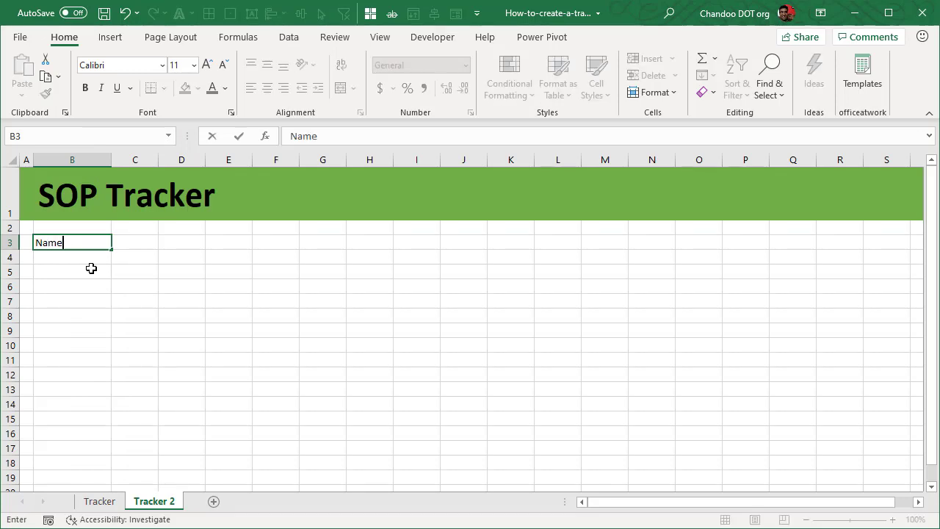
key(Tab)
- Copy the Name, Type, Department, SOP Status headers from Tracker into B3:E3 and widen the columns
click(97, 502)
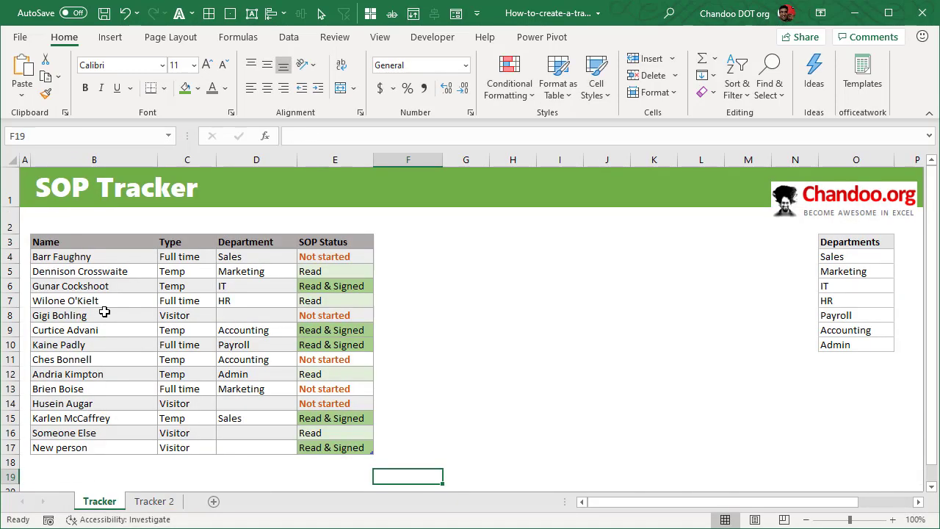
drag(89, 248, 324, 245)
key(ctrl+c)
key(ctrl+Page_Down)
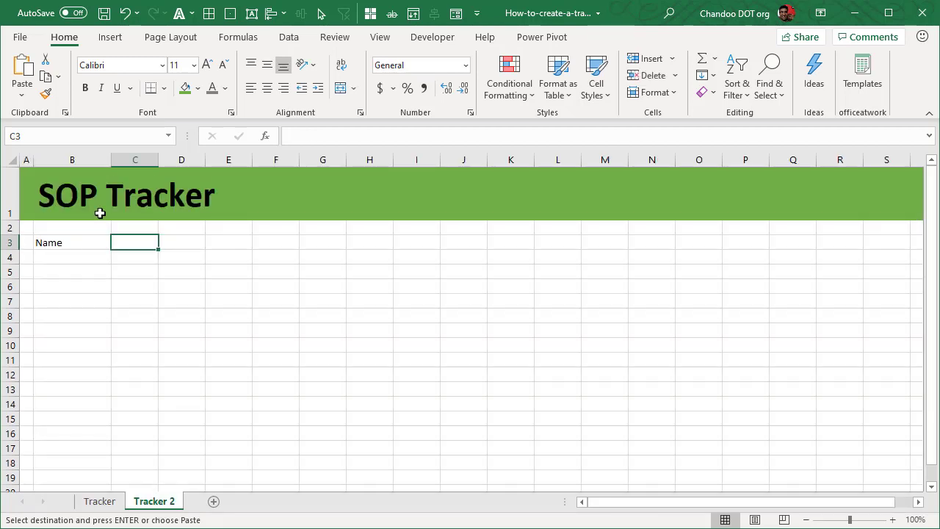
right_click(76, 242)
click(138, 252)
click(384, 279)
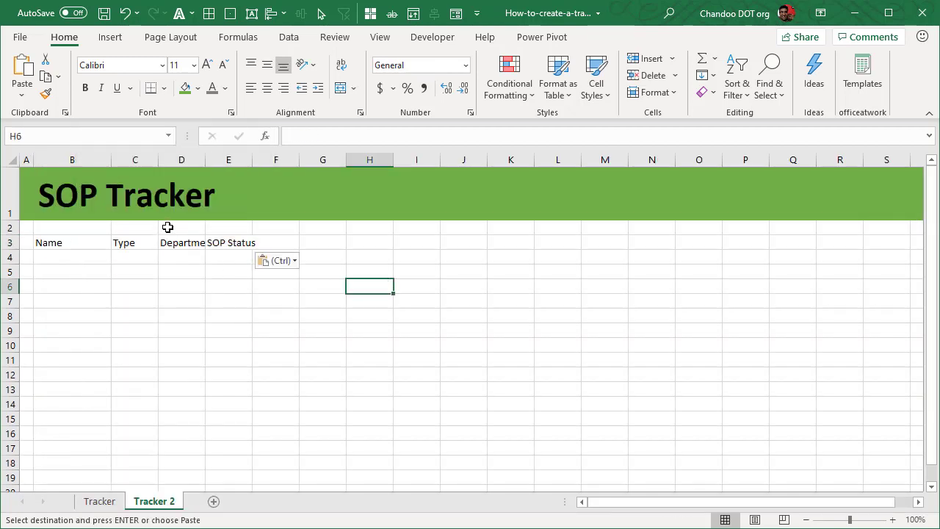
drag(155, 154, 281, 159)
click(62, 258)
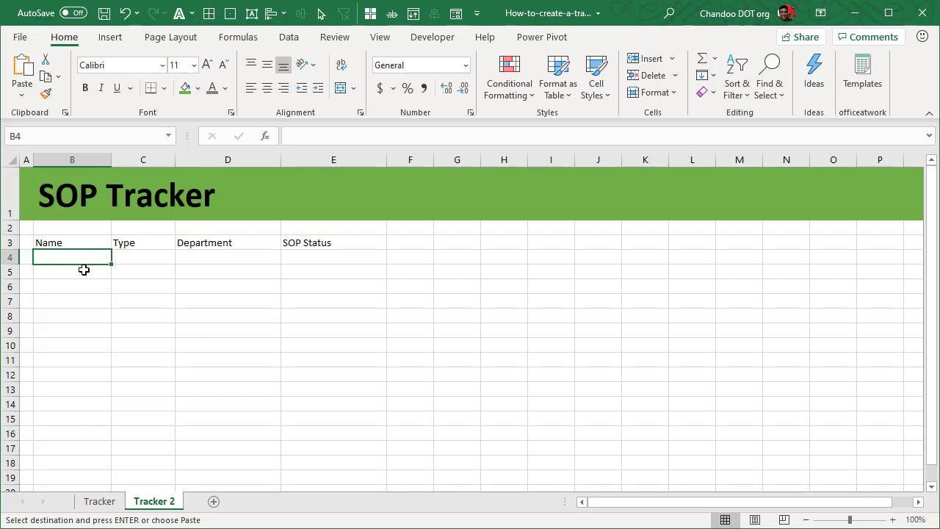
click(150, 258)
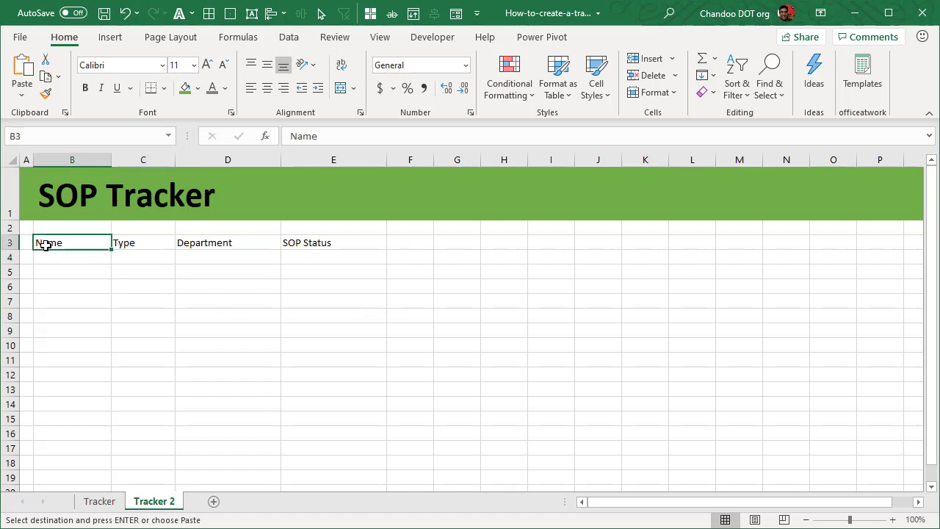
- Turn B3:E4 into a table with headers using Ctrl+T
drag(42, 244, 329, 261)
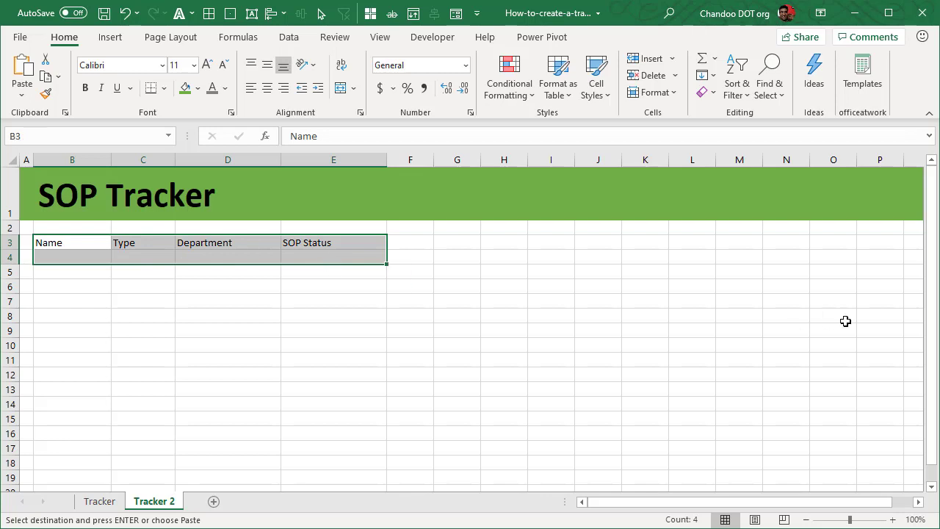
key(ctrl+t)
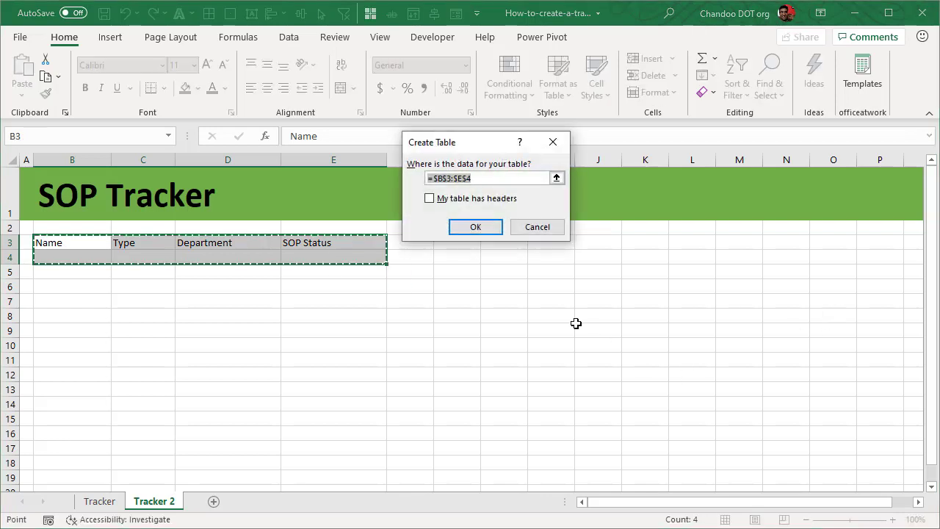
click(495, 201)
click(479, 227)
click(457, 344)
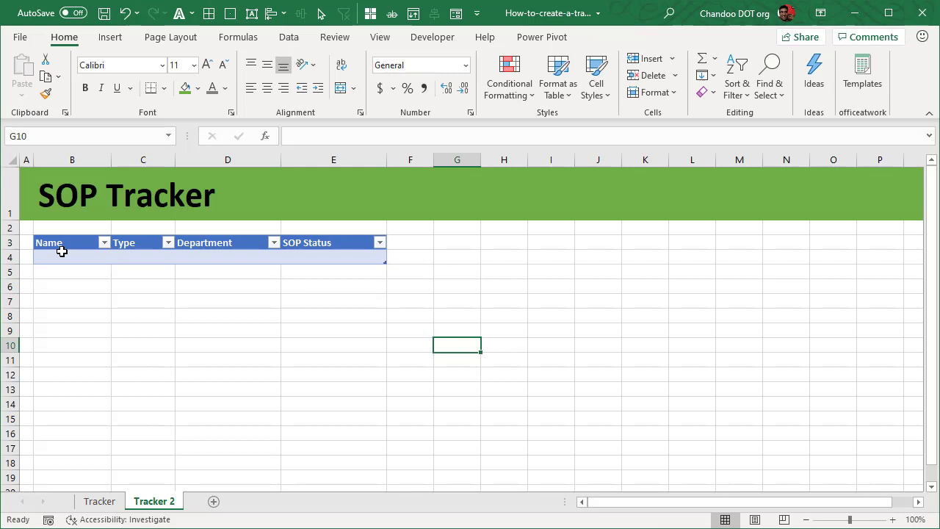
click(352, 257)
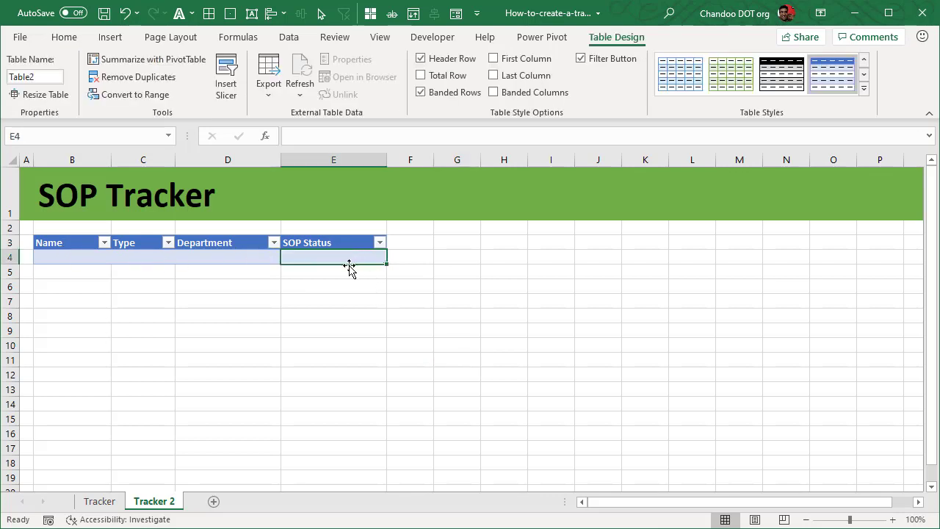
click(349, 332)
click(132, 257)
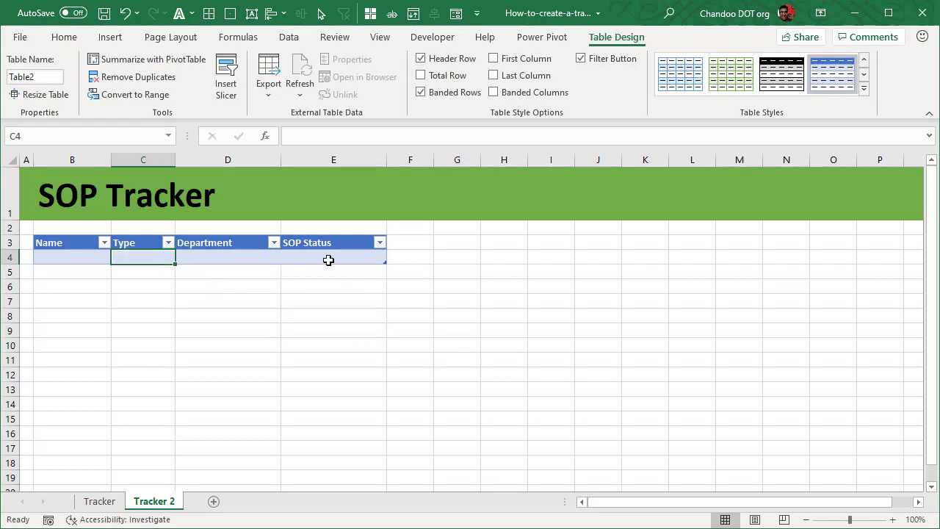
click(72, 258)
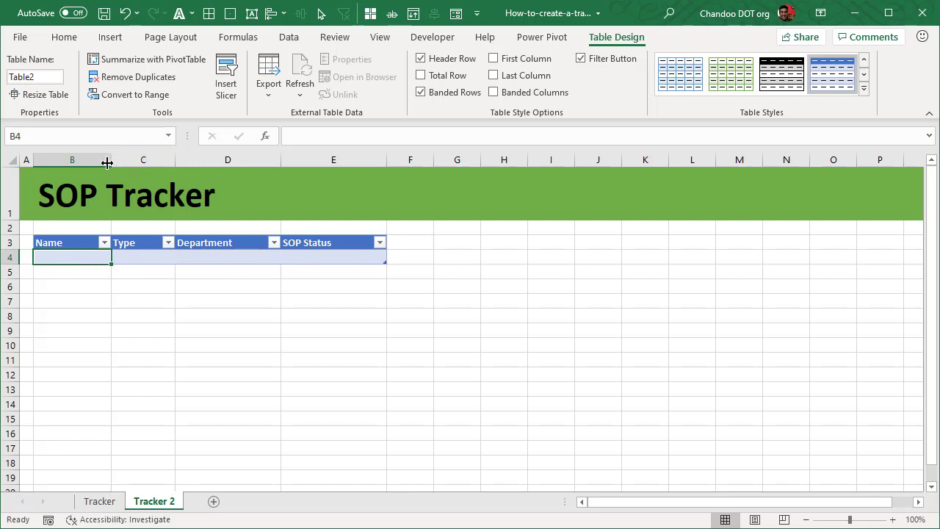
- Widen the Name column and compare against the finished Tracker sheet
drag(111, 160, 152, 161)
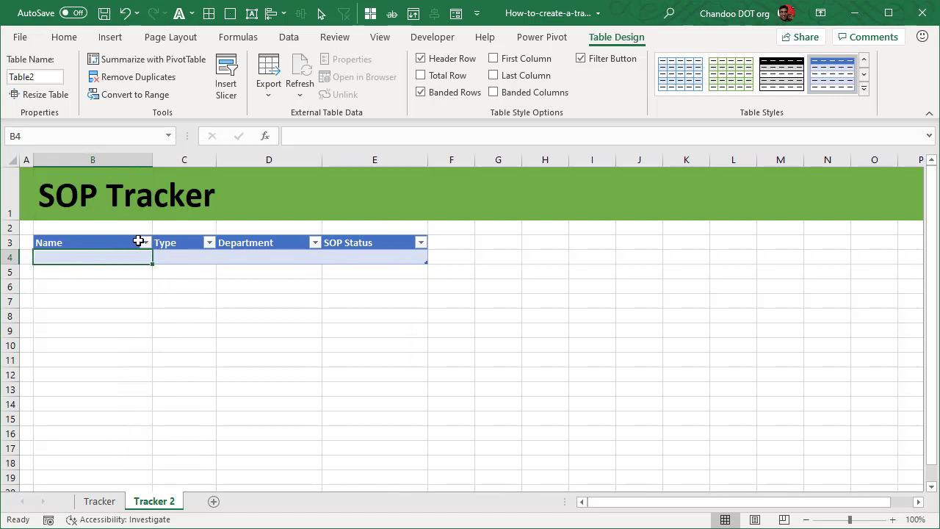
click(187, 261)
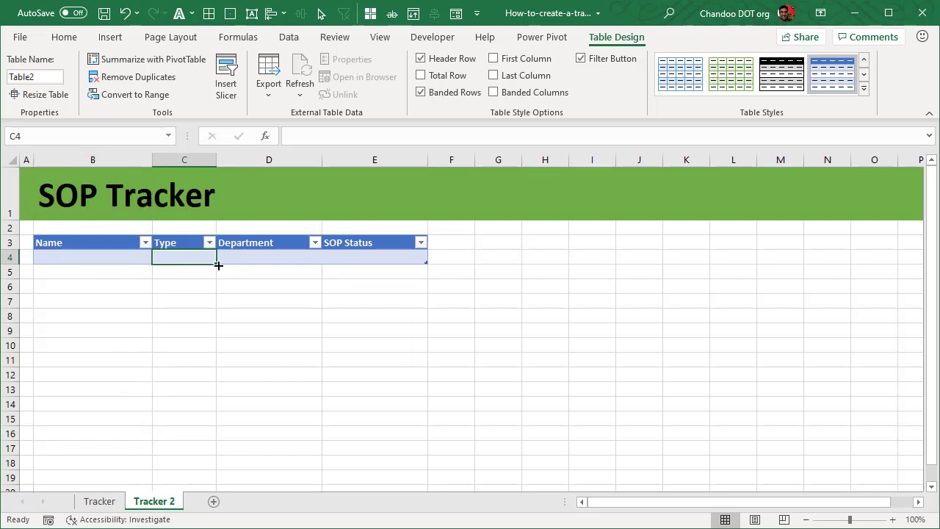
click(99, 501)
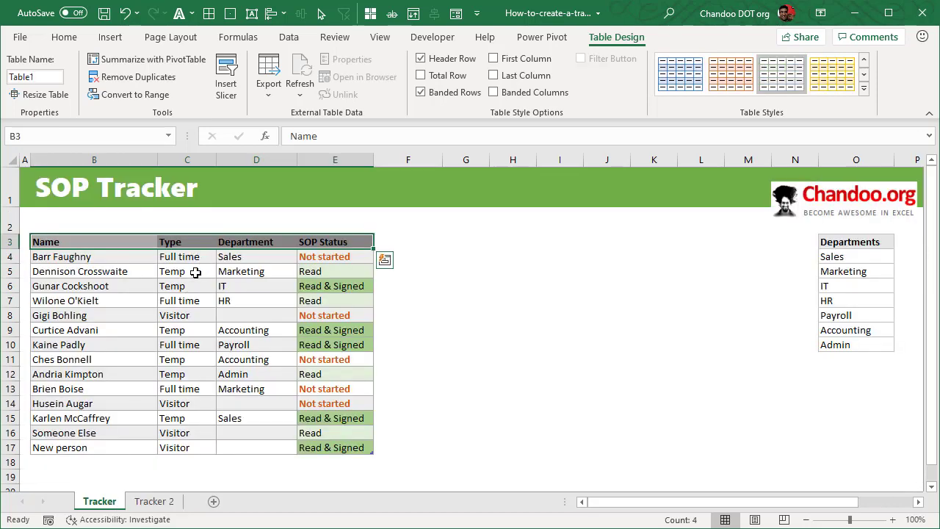
click(171, 503)
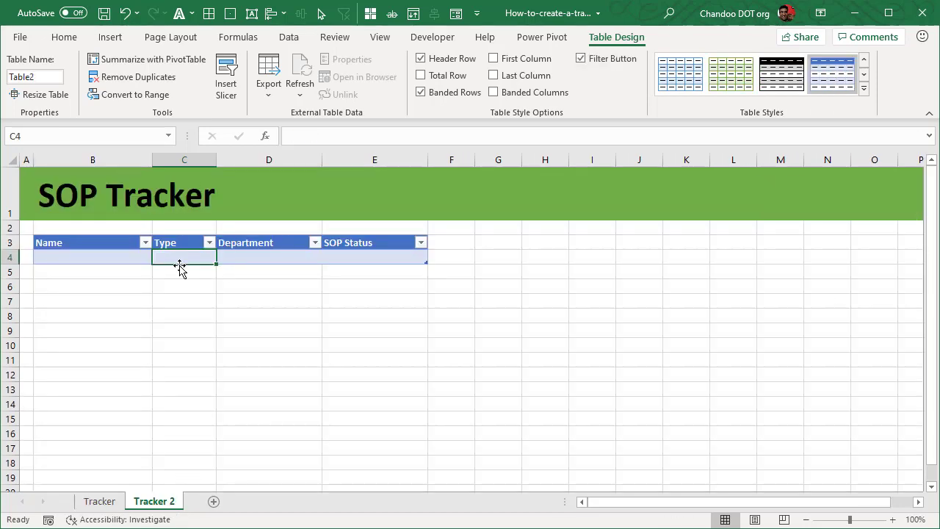
click(289, 37)
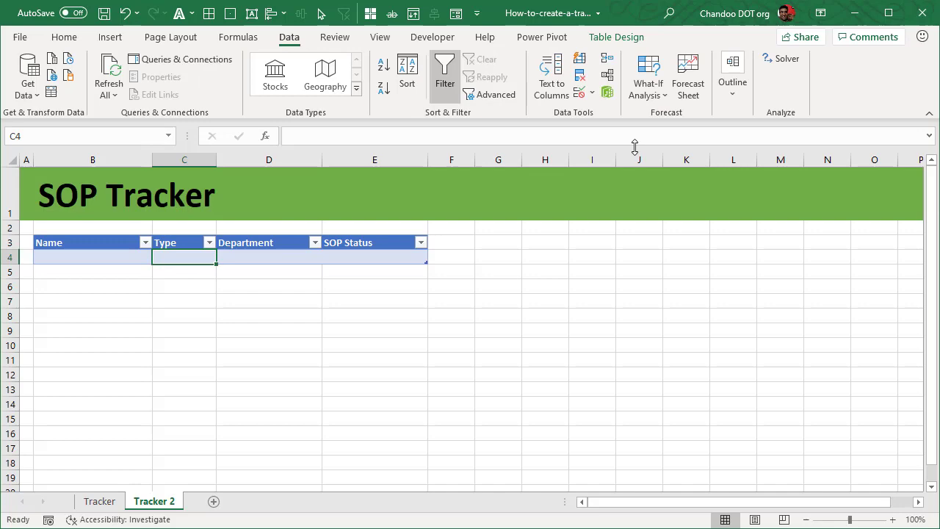
click(579, 94)
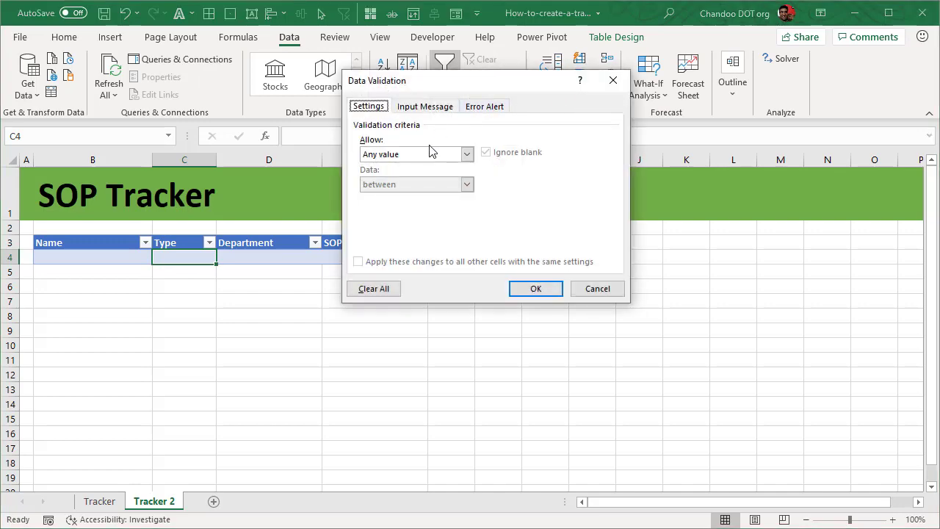
click(467, 156)
click(441, 195)
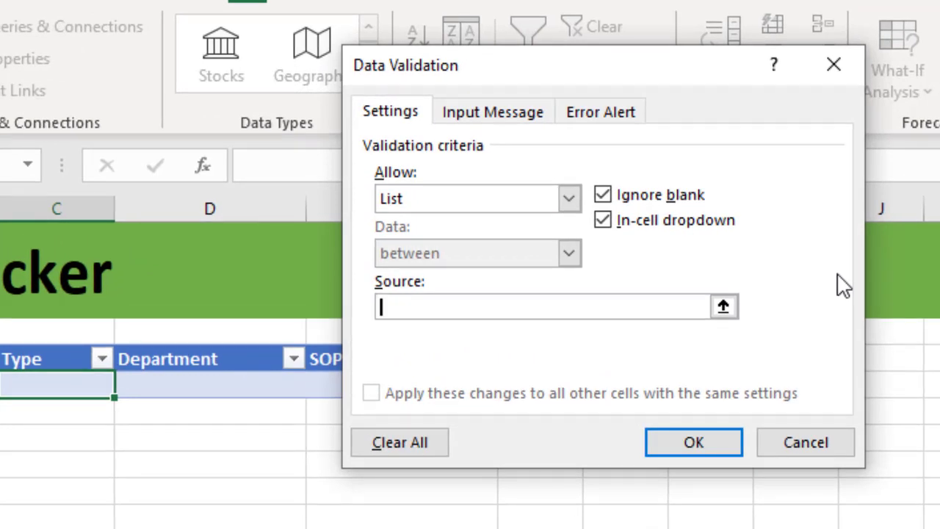
text(Full time, Temp, V)
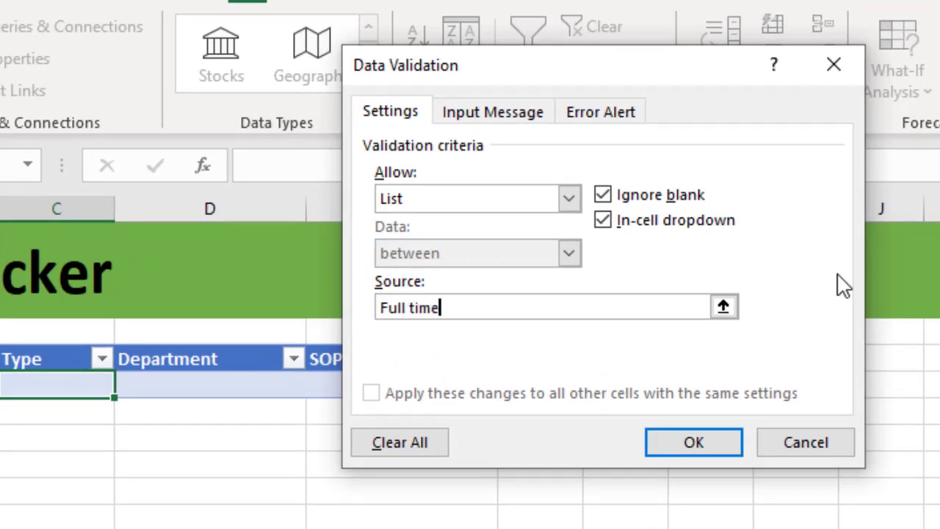
text(isitor)
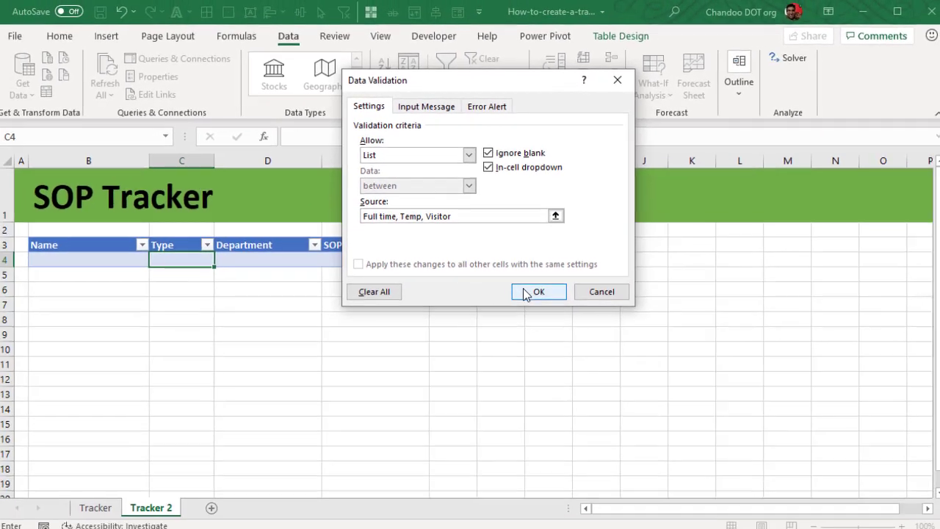
click(642, 393)
click(222, 257)
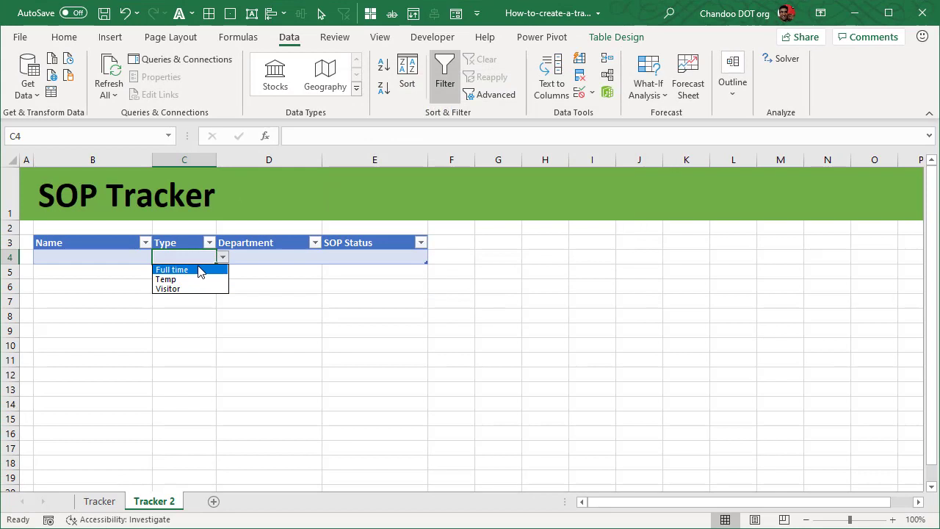
click(198, 270)
click(222, 257)
click(210, 270)
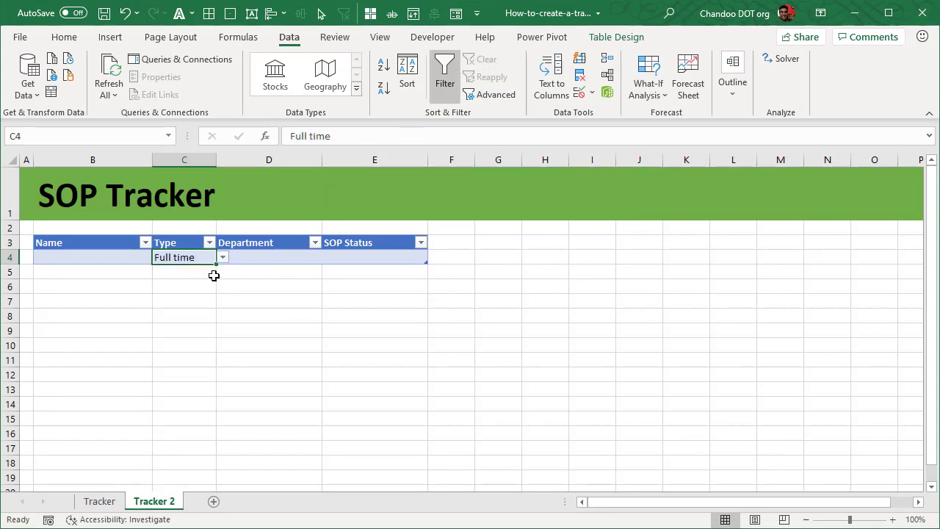
click(221, 257)
click(210, 279)
click(222, 257)
click(213, 289)
click(251, 316)
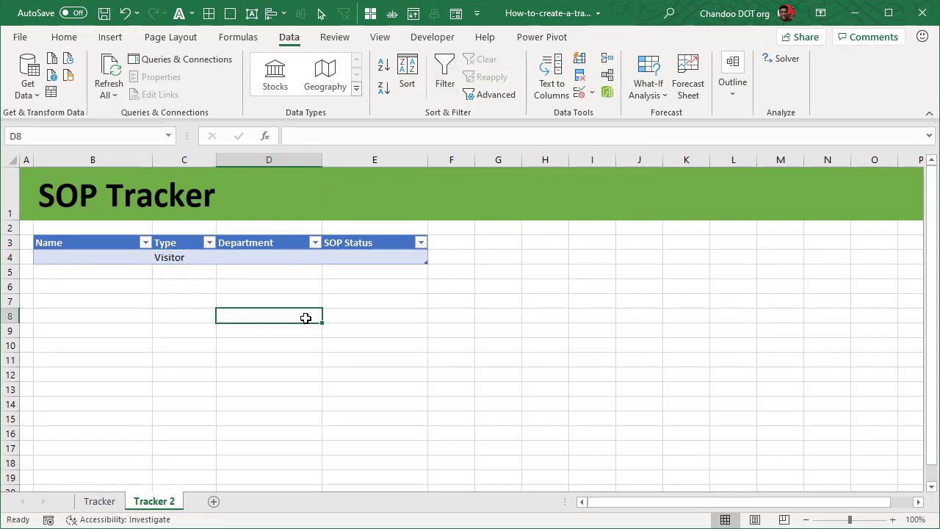
key(Right)
key(Right)
key(Right)
key(Right)
key(Down)
key(Down)
key(Down)
click(182, 262)
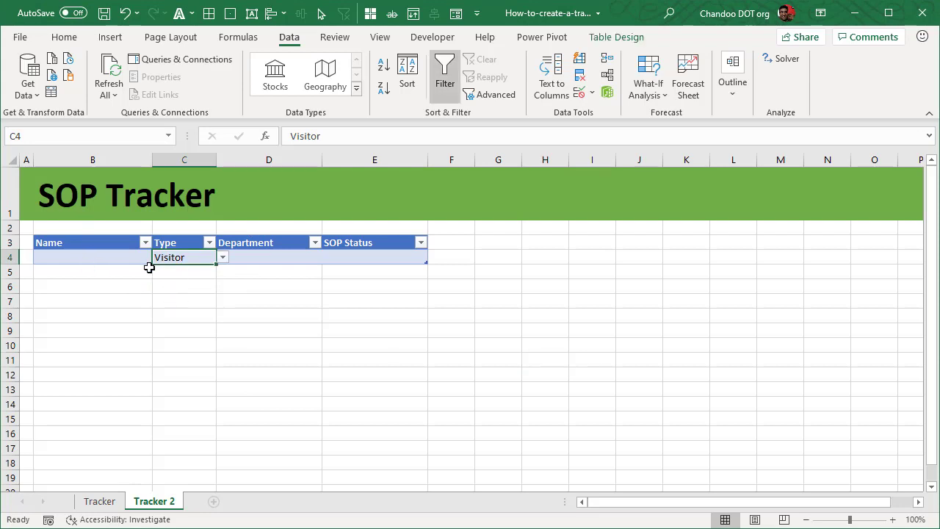
click(222, 257)
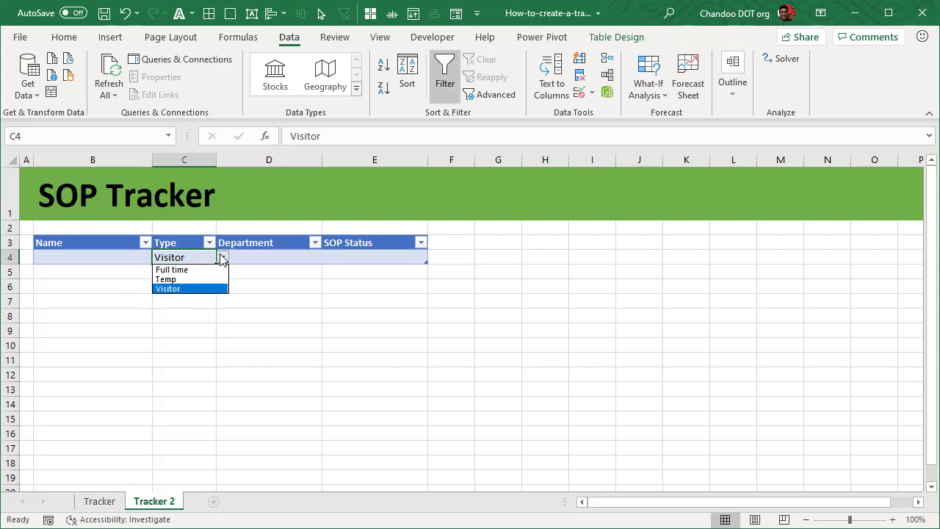
click(268, 258)
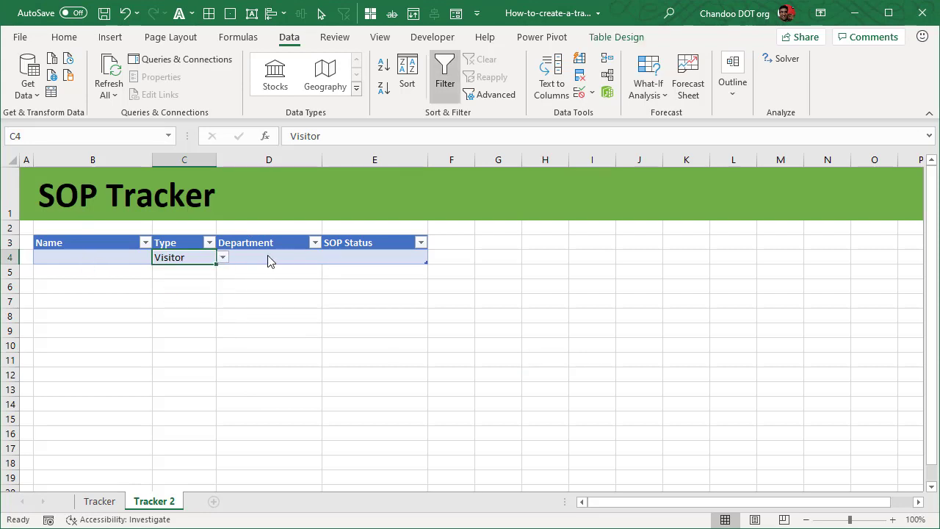
click(287, 257)
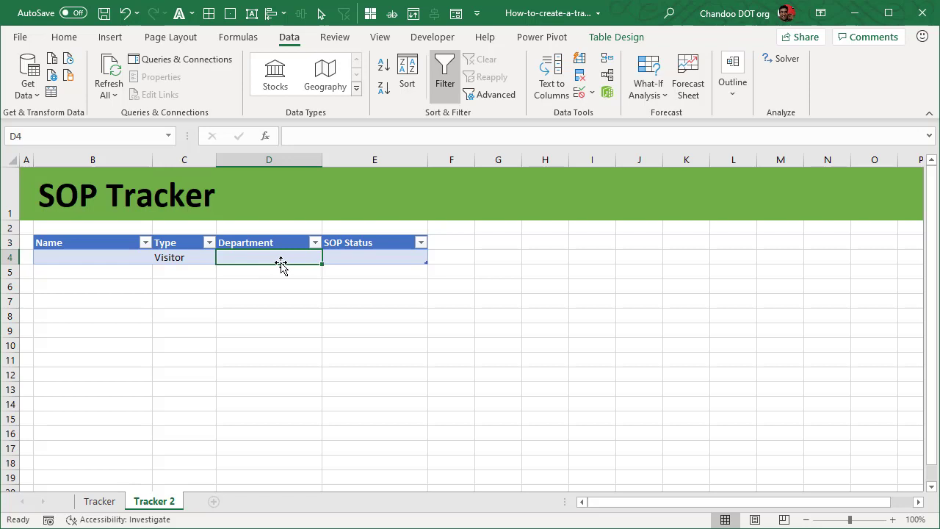
click(188, 258)
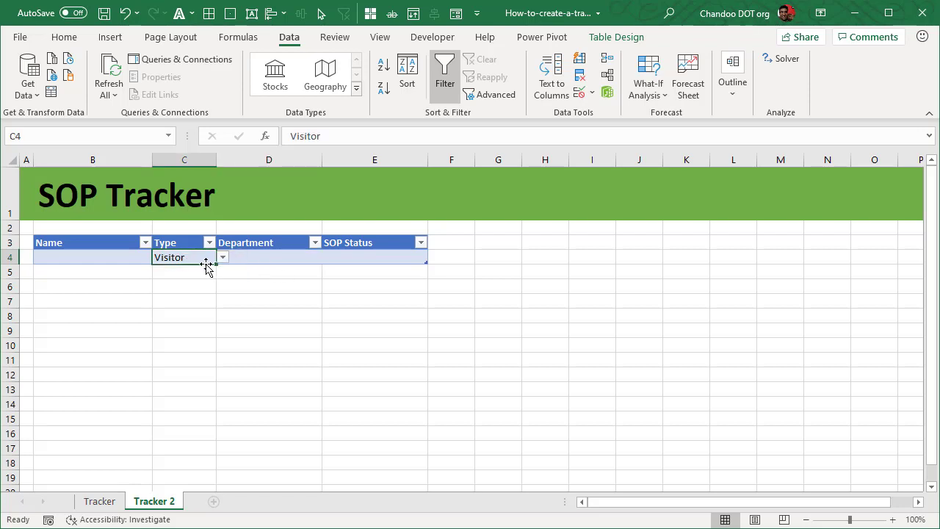
click(223, 258)
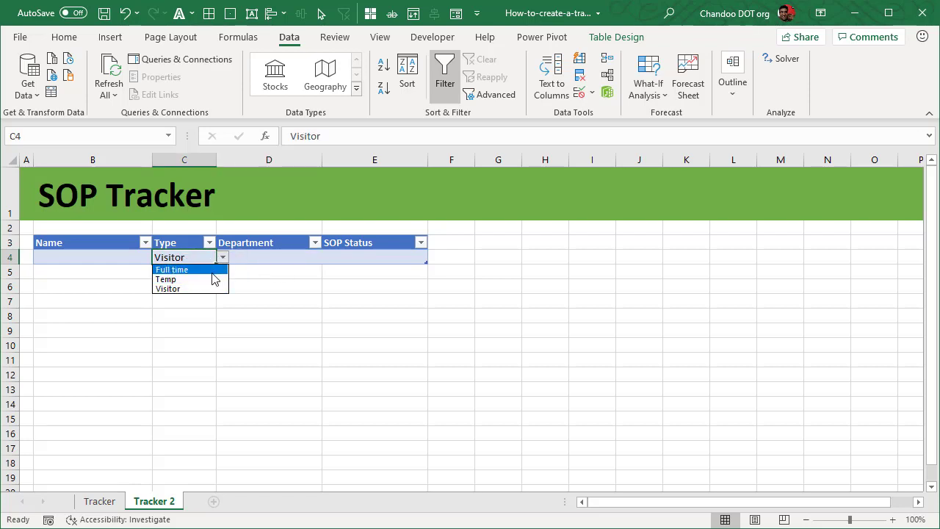
click(214, 288)
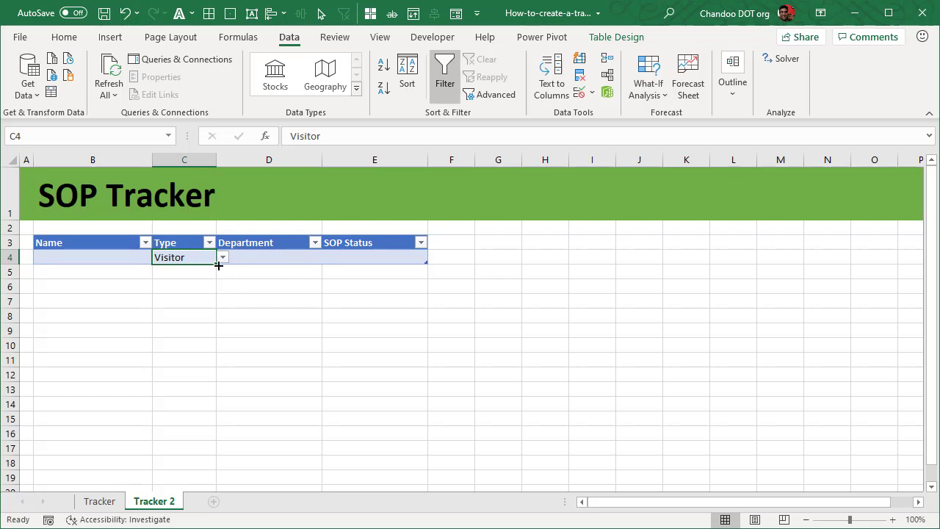
click(223, 260)
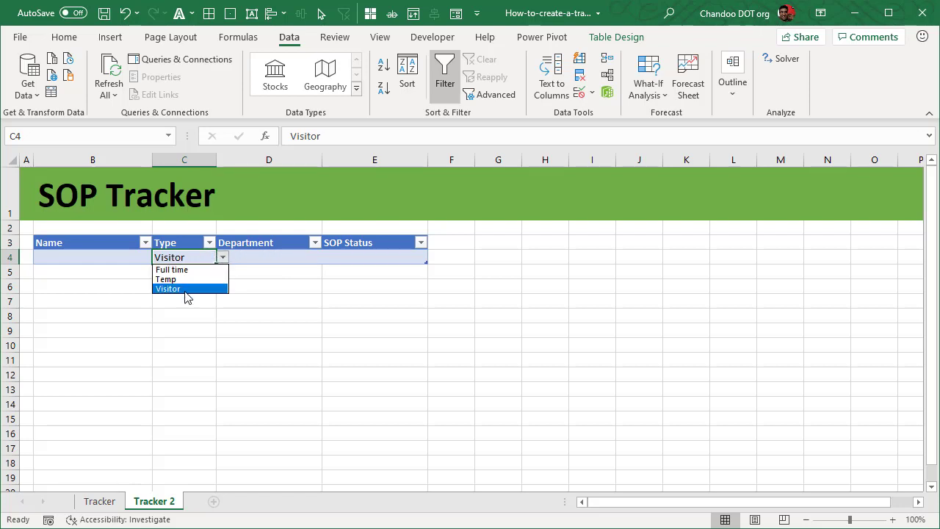
click(250, 256)
click(257, 256)
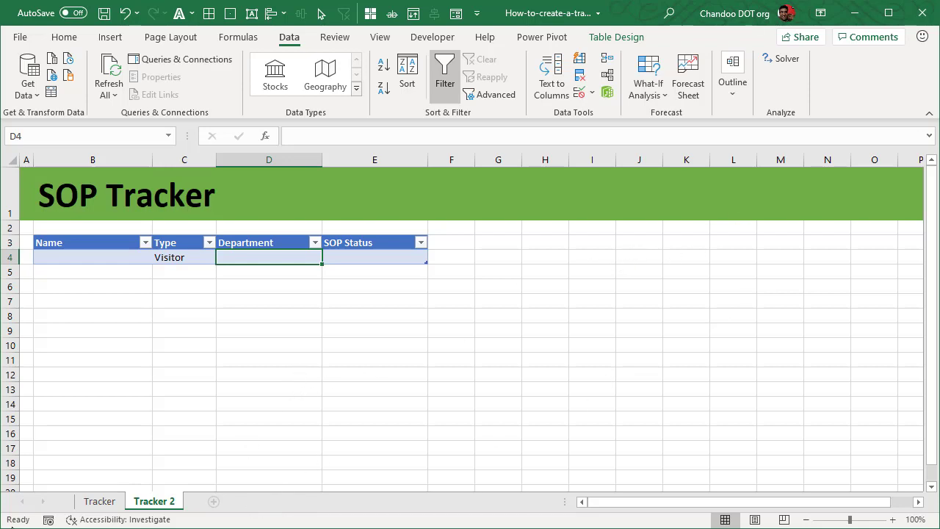
- On the Tracker sheet, select the department names to confirm the range is named lstDepts
click(99, 502)
click(665, 255)
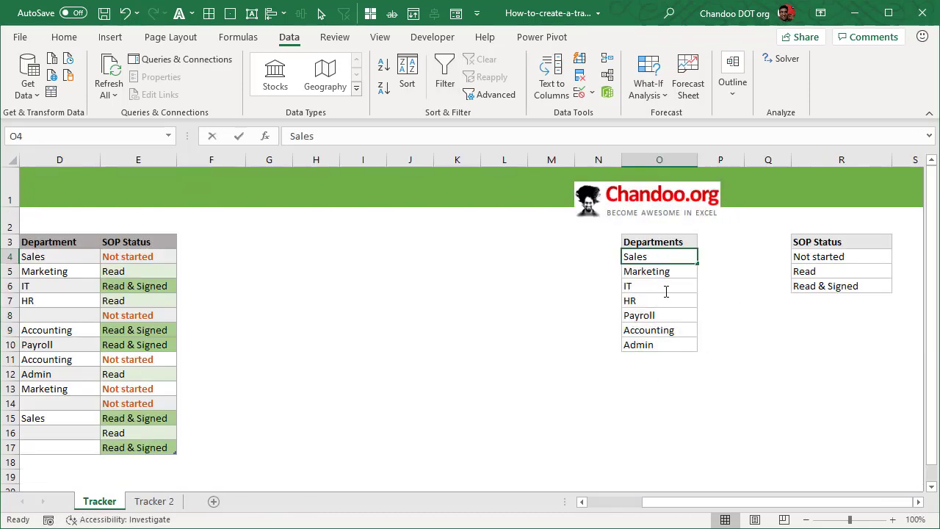
click(703, 311)
drag(672, 255, 671, 349)
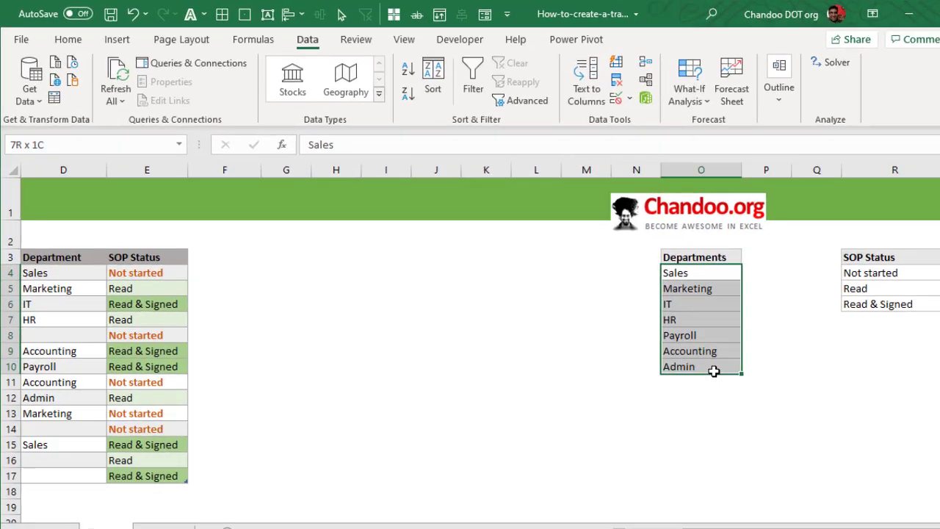
drag(714, 371, 714, 371)
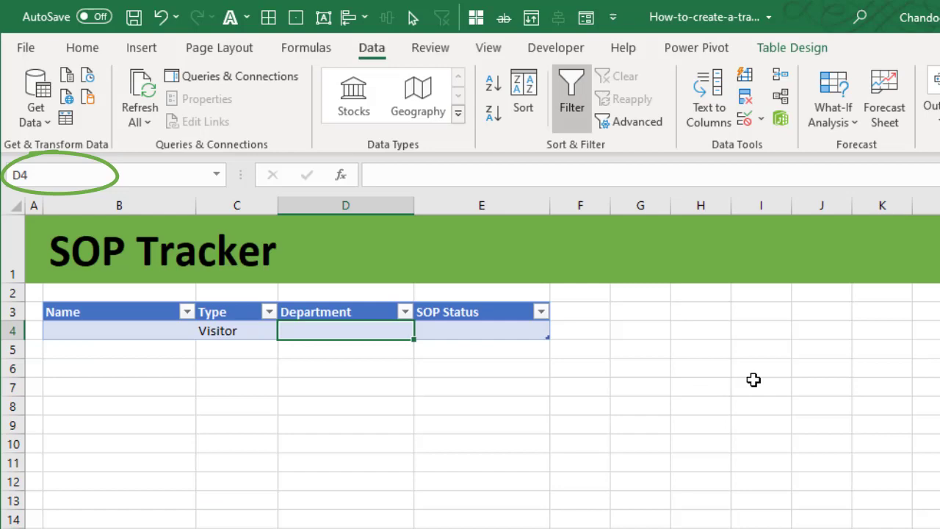
click(840, 327)
text(=if)
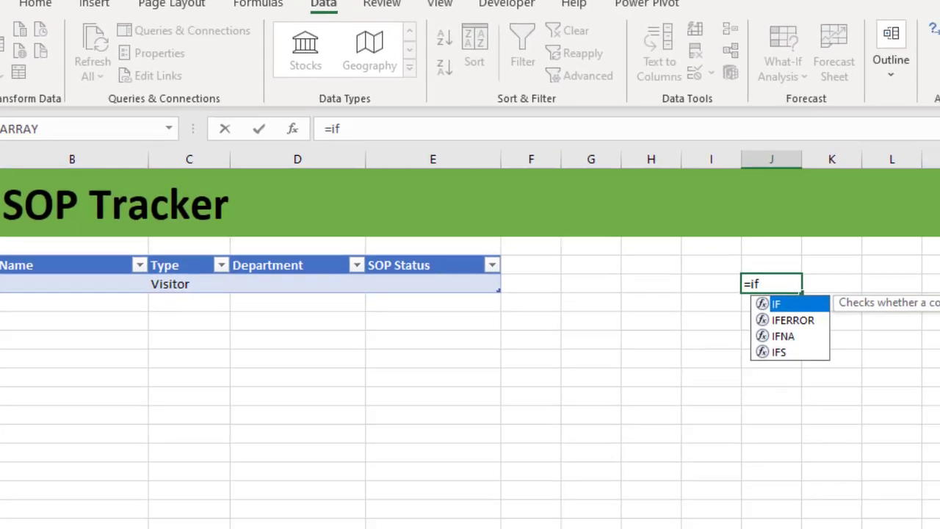
key(Tab)
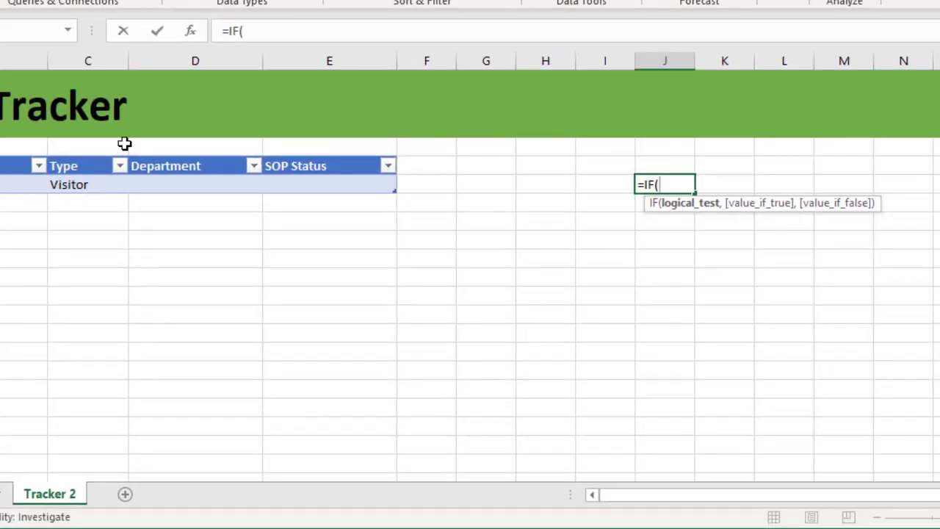
click(81, 193)
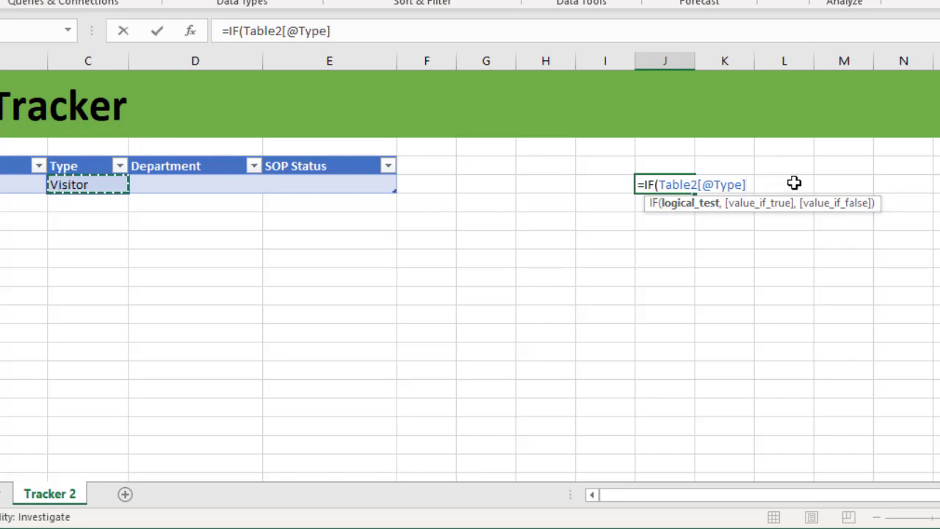
text(=)
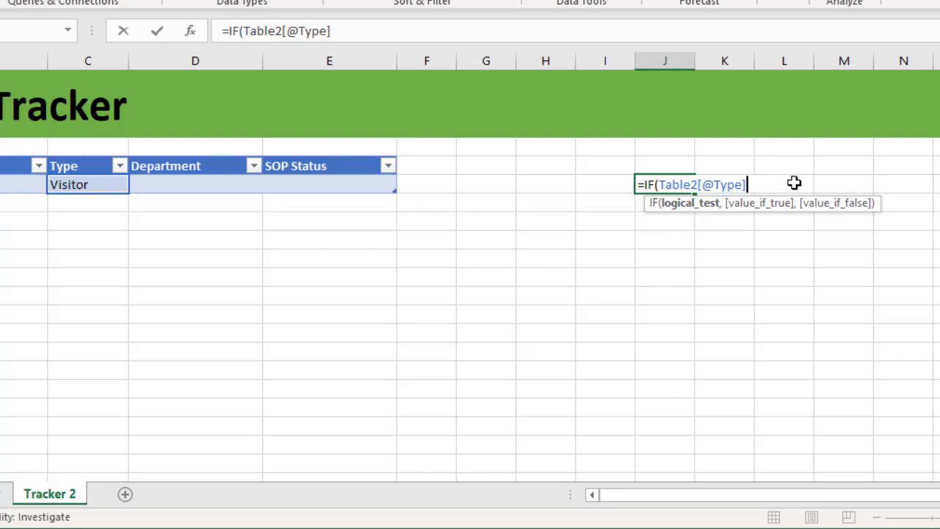
text("Vis)
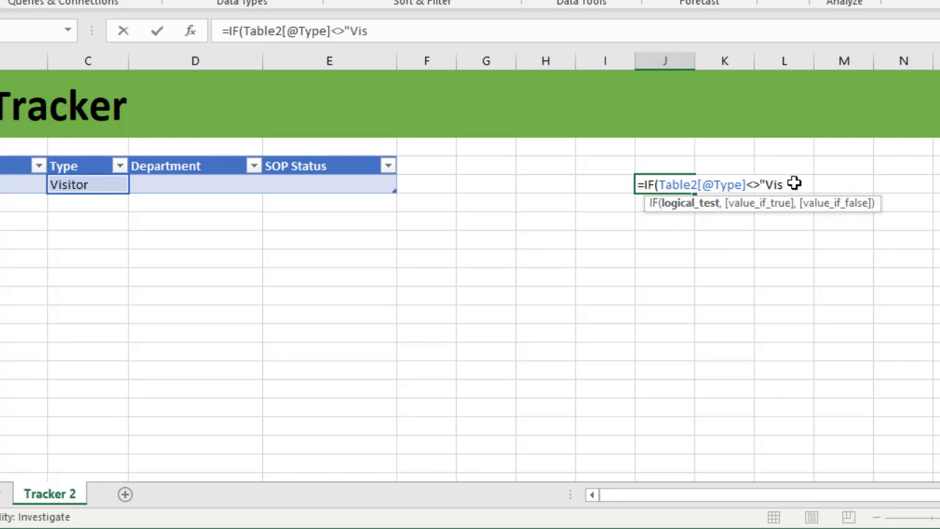
text(itor",)
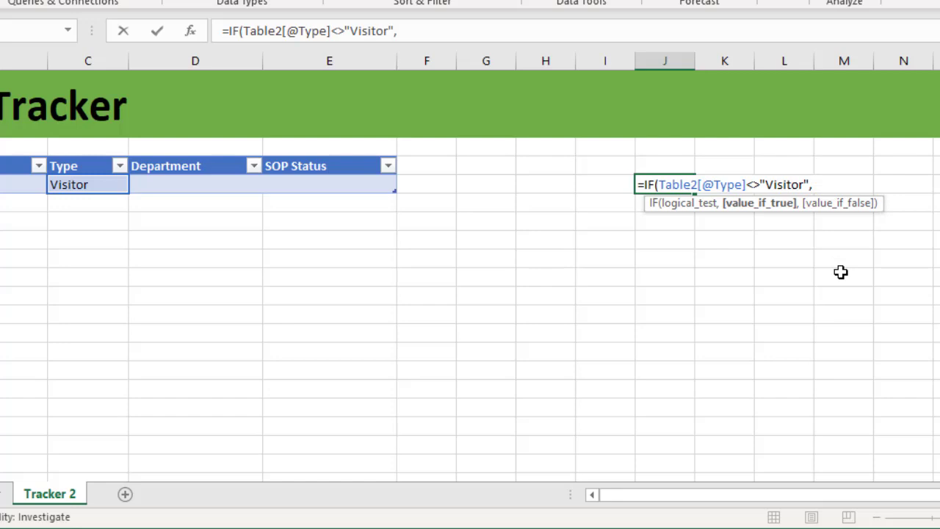
text(ls)
key(Tab)
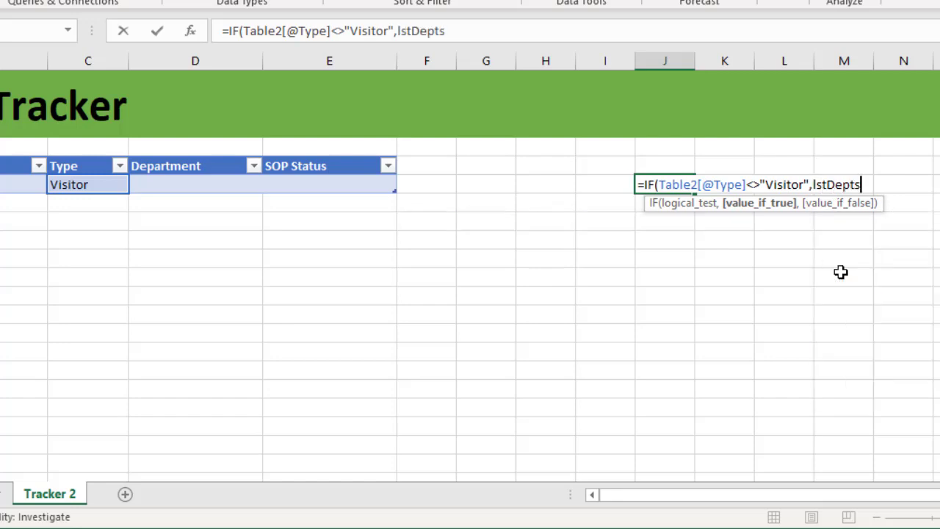
text(, )
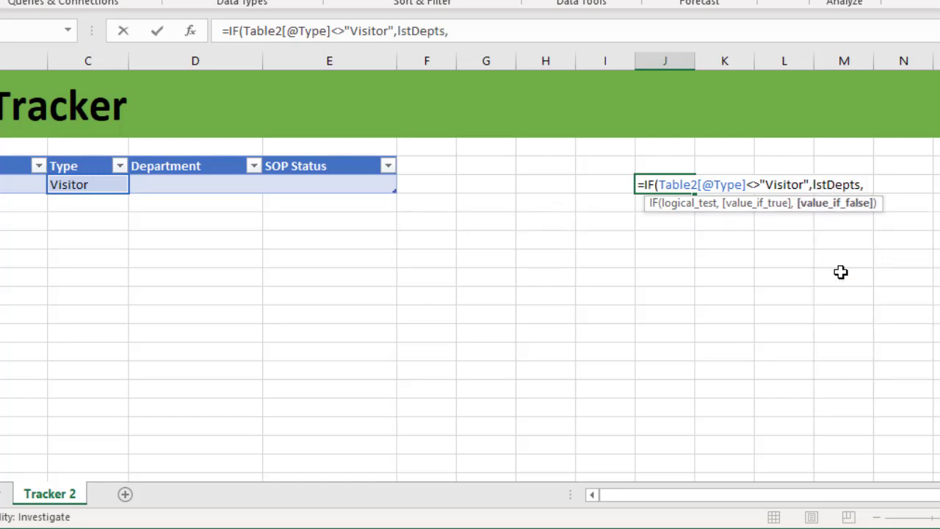
text("NA"))
key(Return)
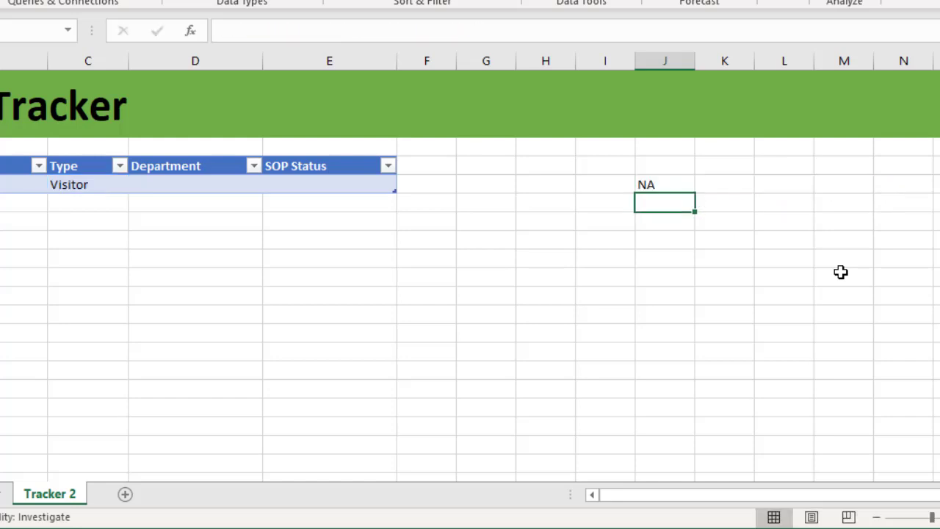
- Check the NA result against the Visitor row and copy the IF formula text
click(667, 187)
click(110, 185)
click(138, 185)
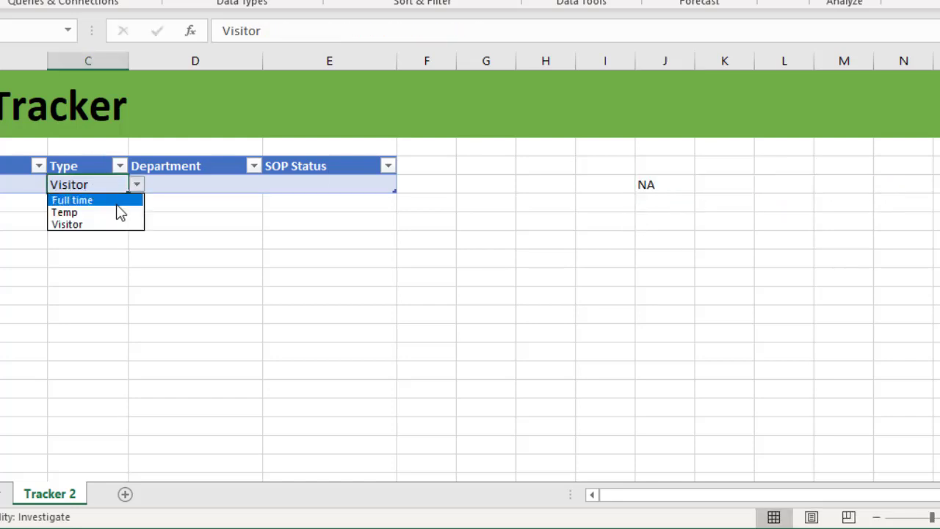
click(485, 257)
click(671, 188)
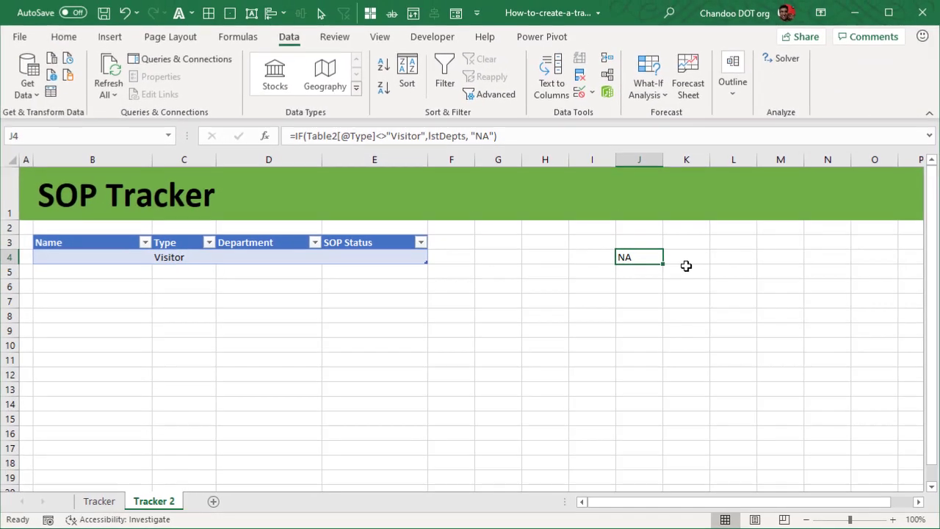
key(F2)
key(Escape)
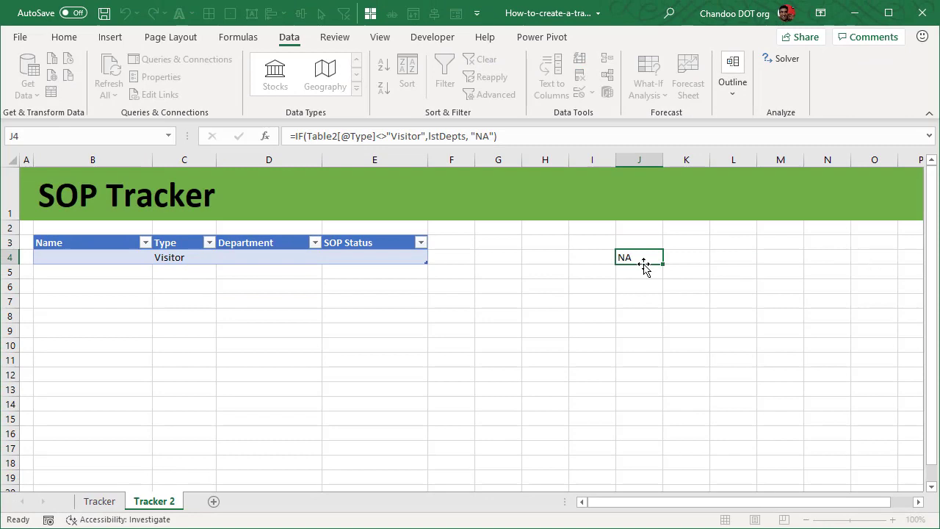
key(F2)
drag(829, 261, 613, 269)
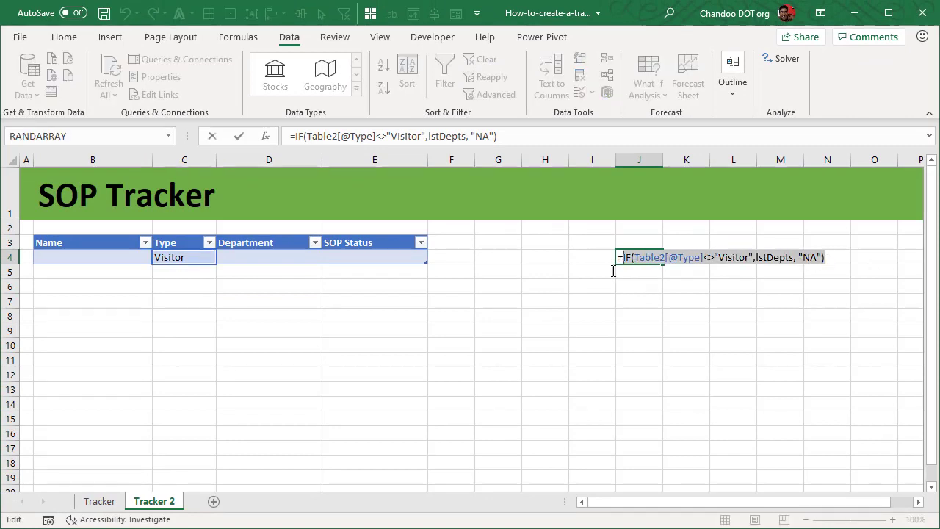
key(Escape)
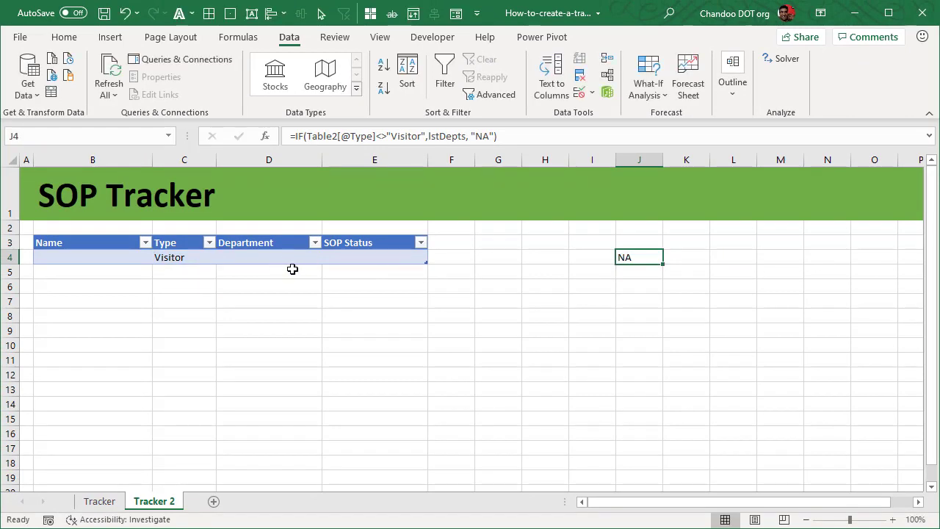
- Define a new name ListOfDepartment with the copied IF formula as its reference
click(293, 256)
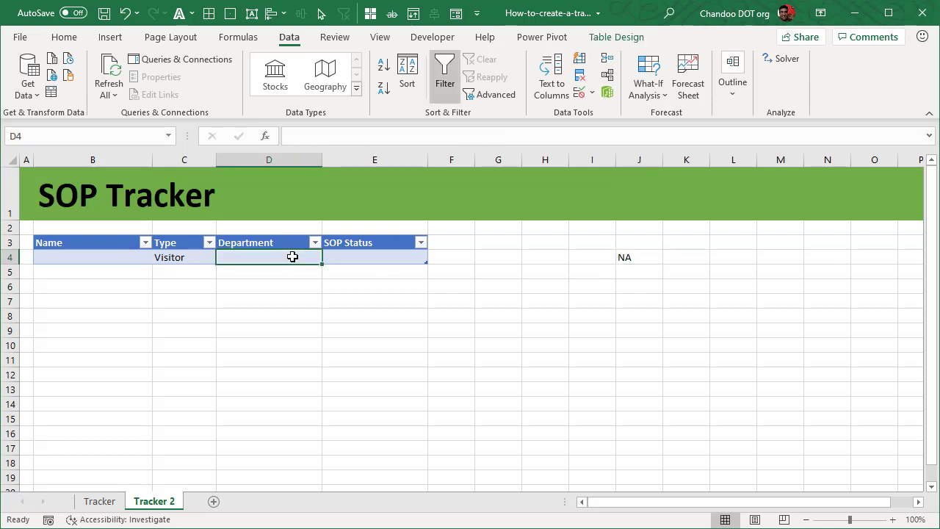
click(239, 38)
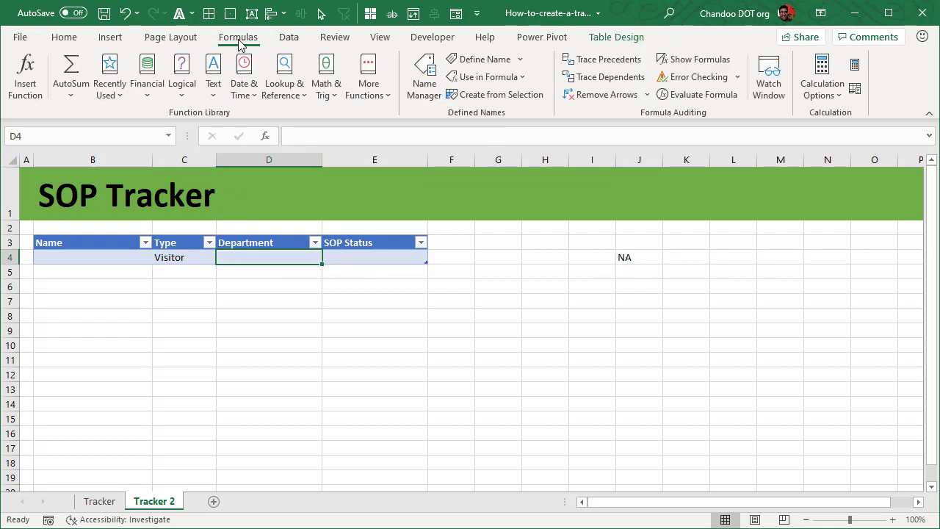
click(478, 60)
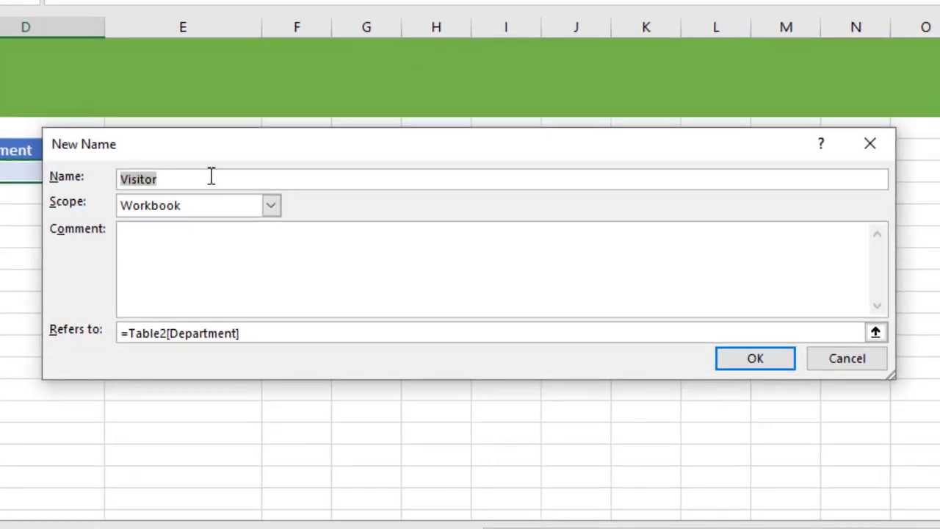
text(L)
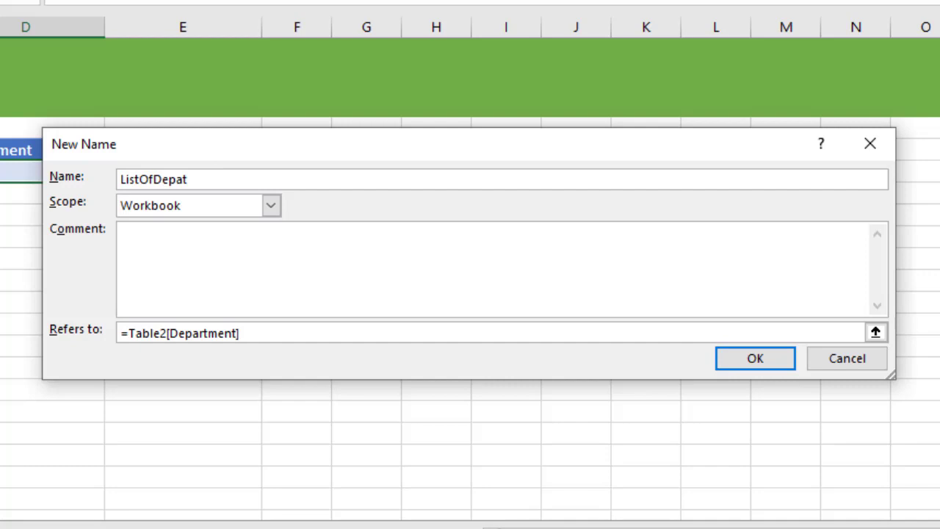
text(istOfDepartments)
drag(260, 335, 110, 331)
key(ctrl+v)
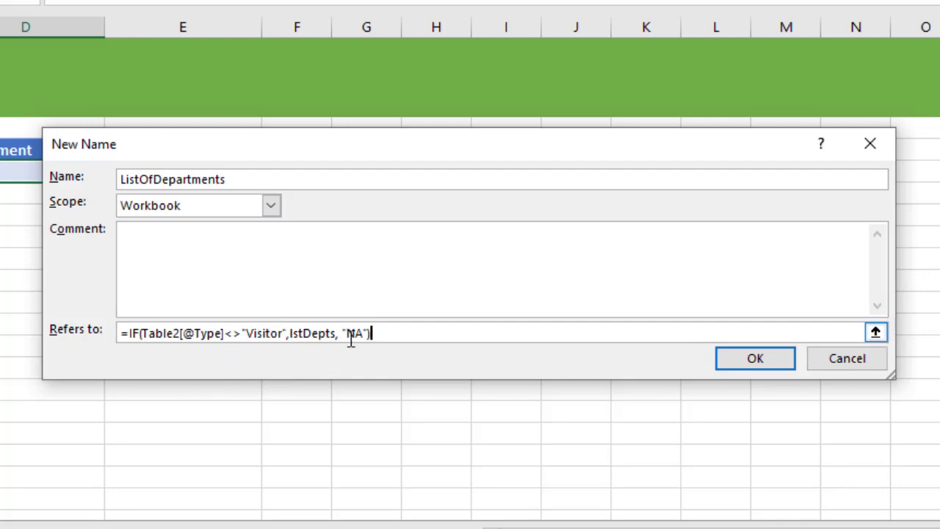
click(752, 361)
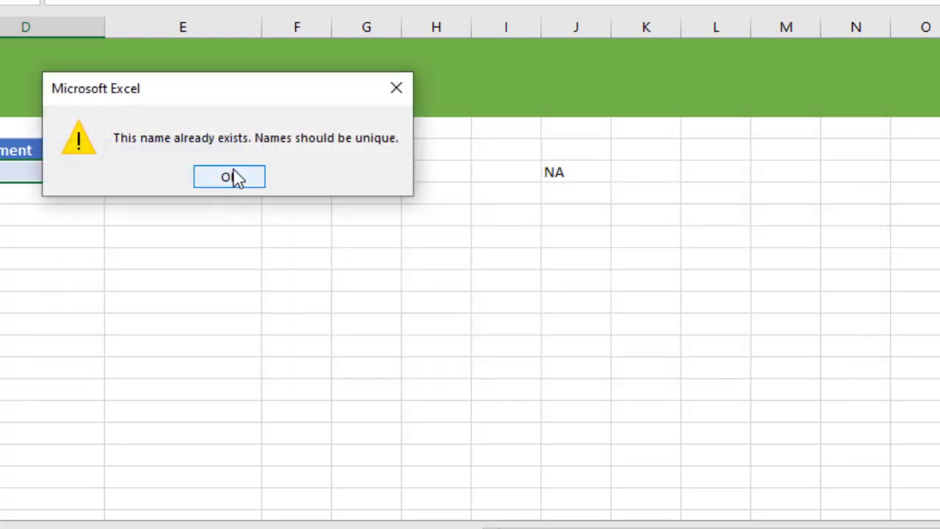
- After the duplicate-name warning, rename it AllowedDepartments with the pasted formula reference and confirm
click(234, 178)
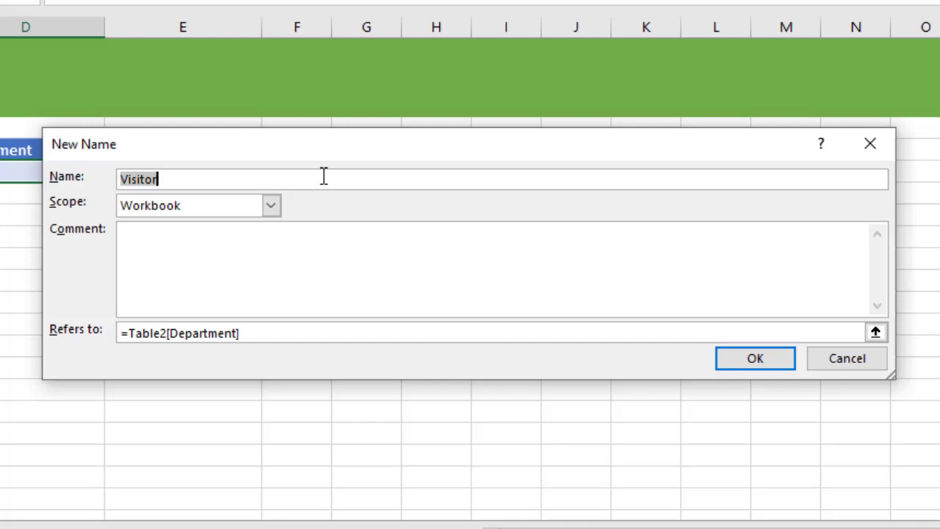
text(Allo)
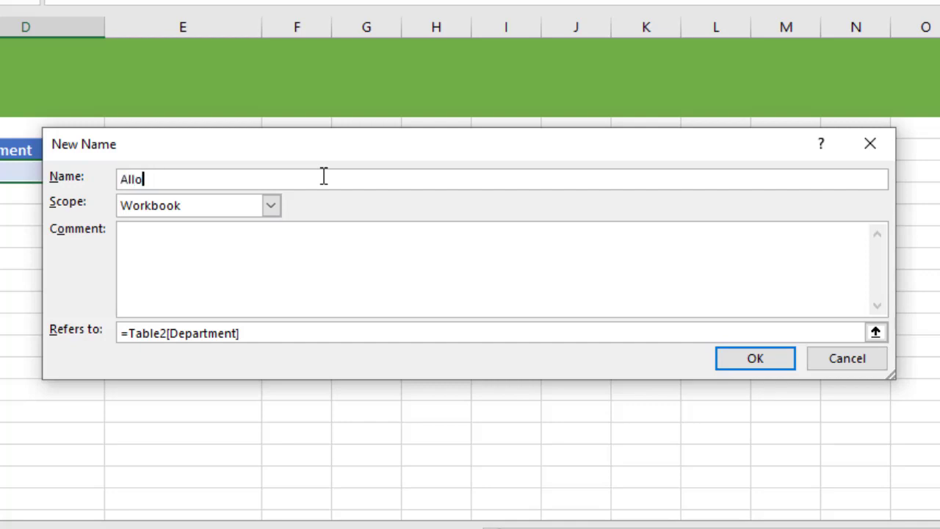
text(wedDepa)
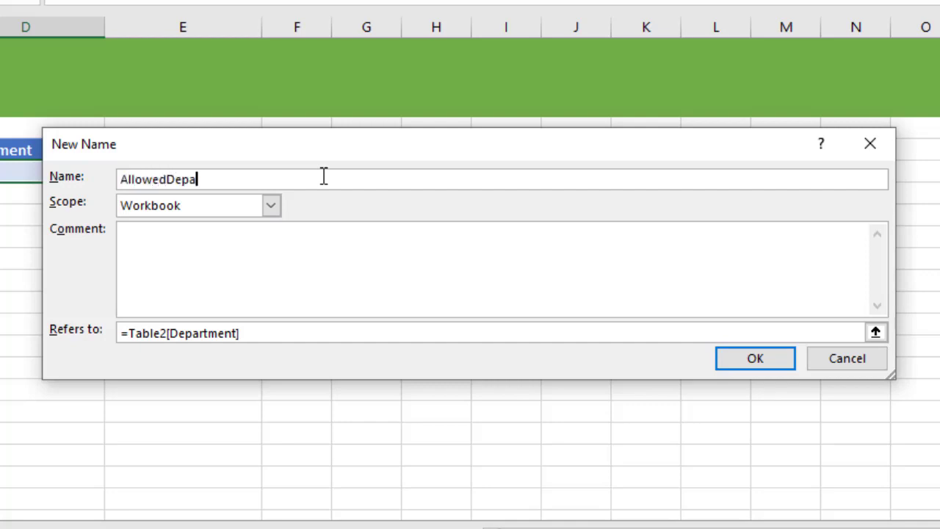
text(rtments)
drag(252, 338, 23, 334)
key(ctrl+v)
click(751, 360)
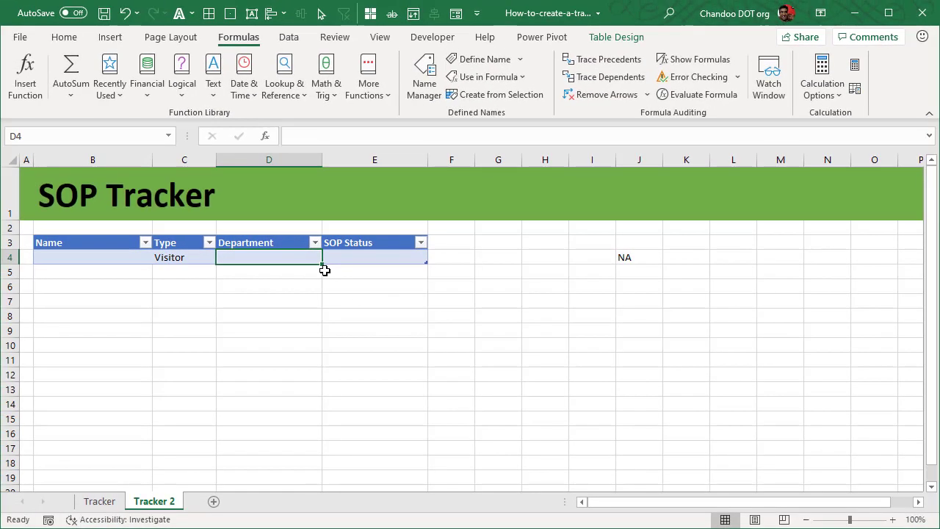
- Test C4's Type dropdown by switching it to Full time, Temp, then Visitor
click(199, 258)
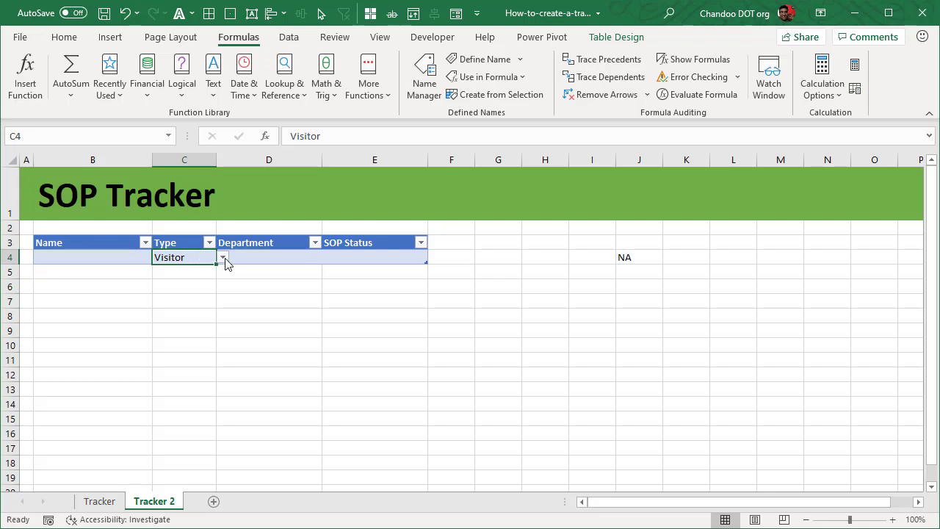
click(222, 257)
click(200, 270)
click(222, 258)
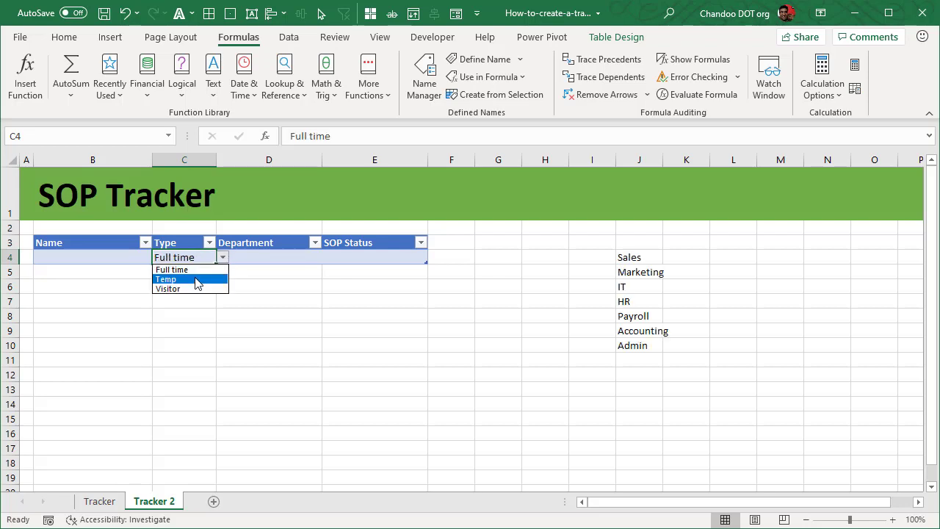
click(199, 279)
click(223, 258)
click(199, 289)
- Delete the helper department-listing formula from J4
click(248, 260)
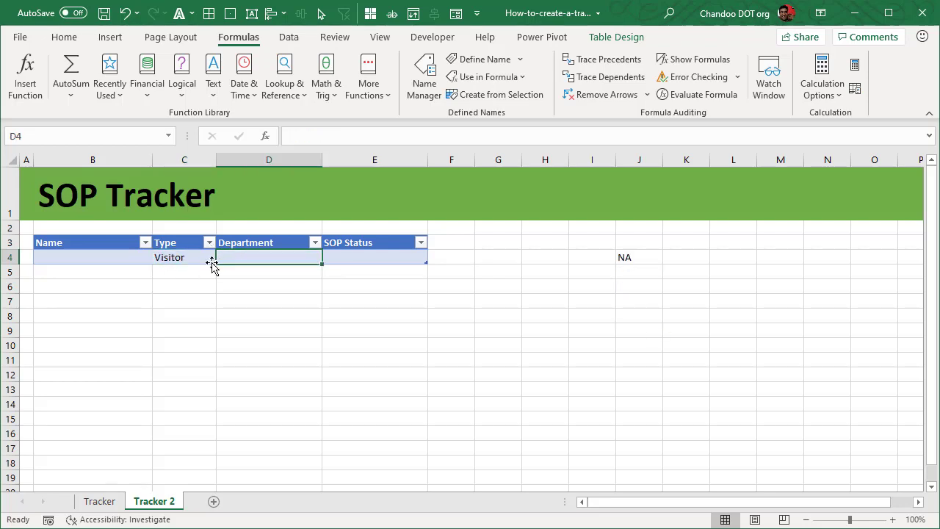
click(619, 257)
key(Delete)
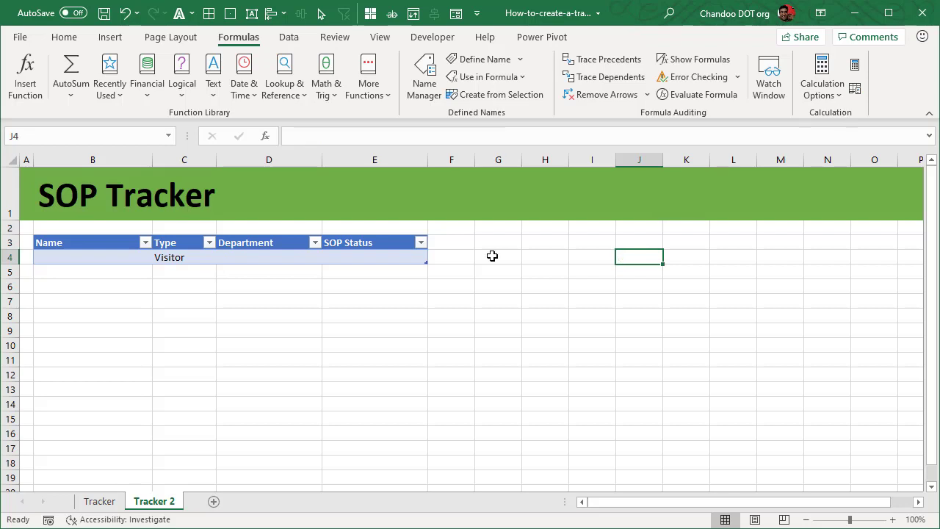
click(283, 256)
click(199, 265)
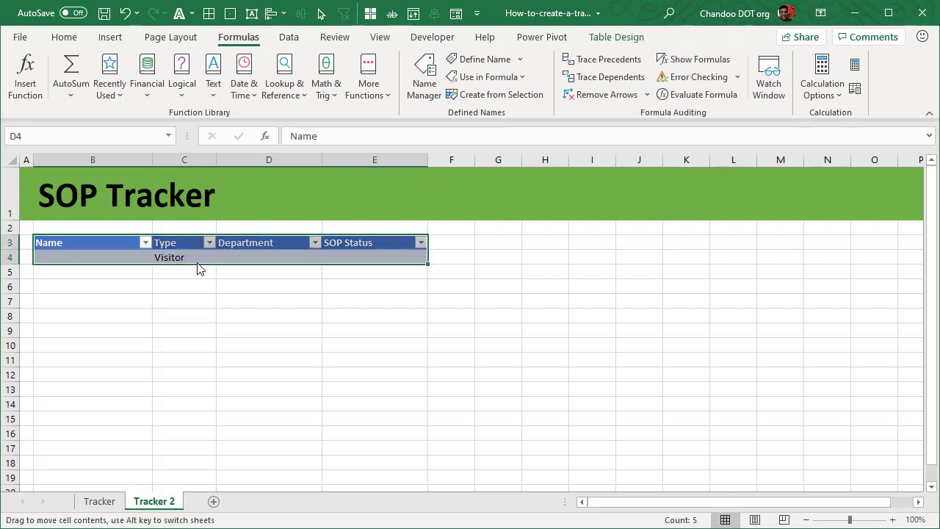
click(267, 257)
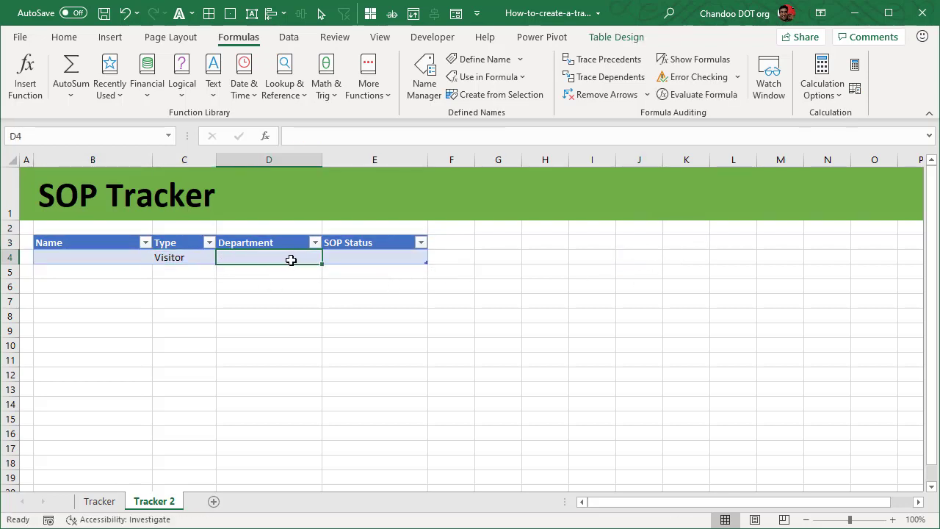
- Switch C4's Type through Full time and Visitor, checking D4 each time, ending on Full time
click(187, 258)
click(220, 257)
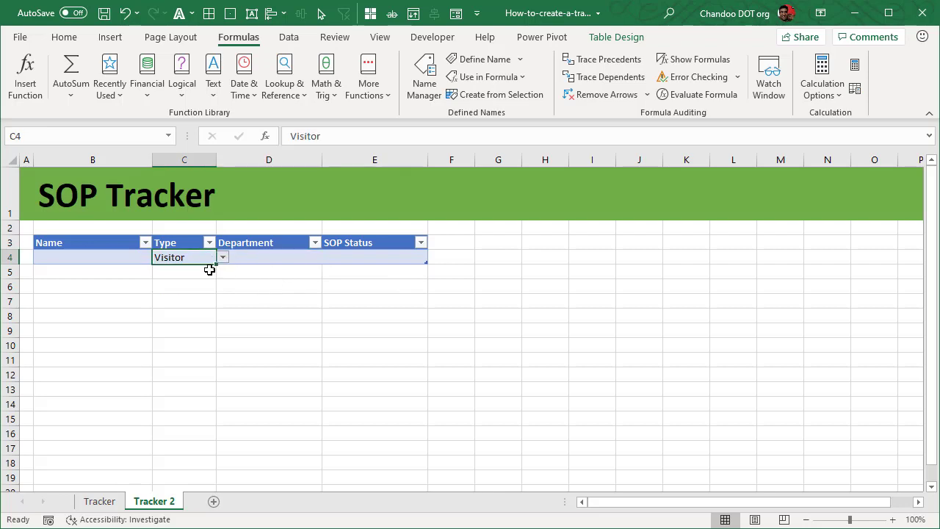
click(176, 279)
click(293, 259)
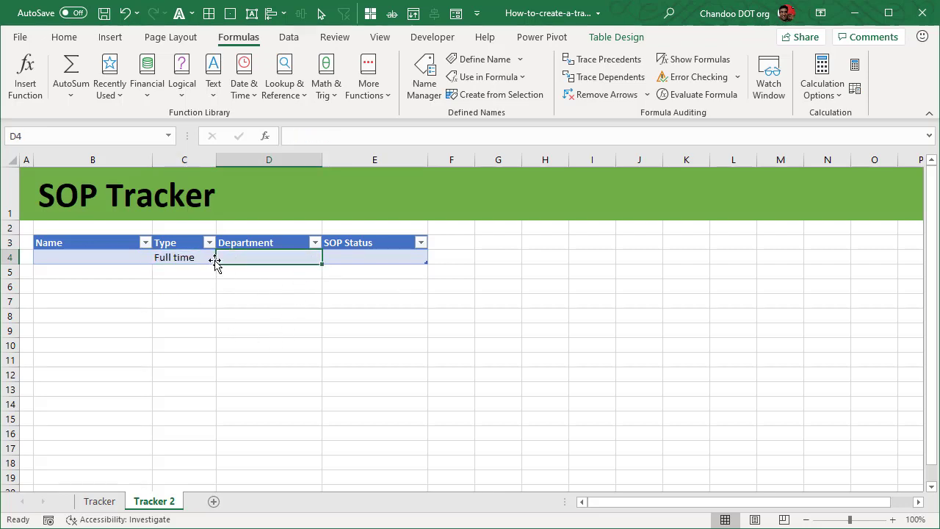
click(189, 256)
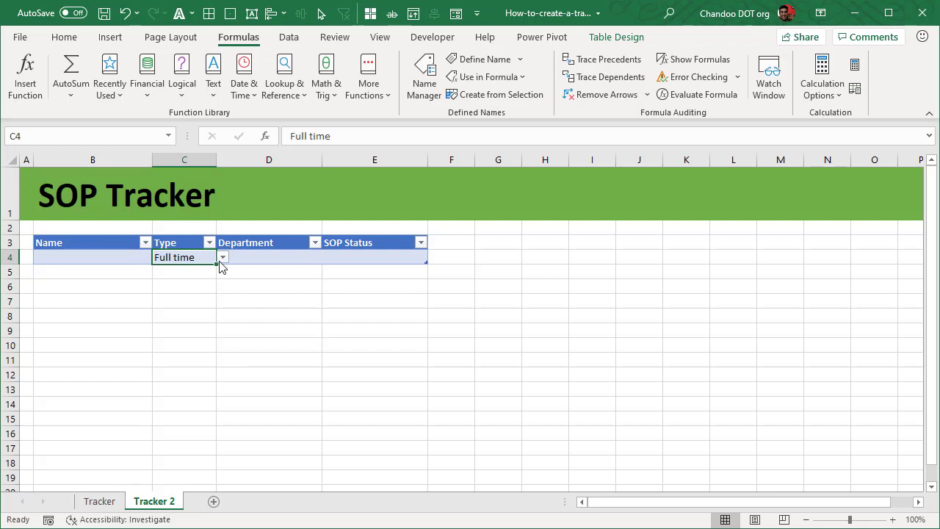
click(221, 257)
click(205, 289)
click(256, 261)
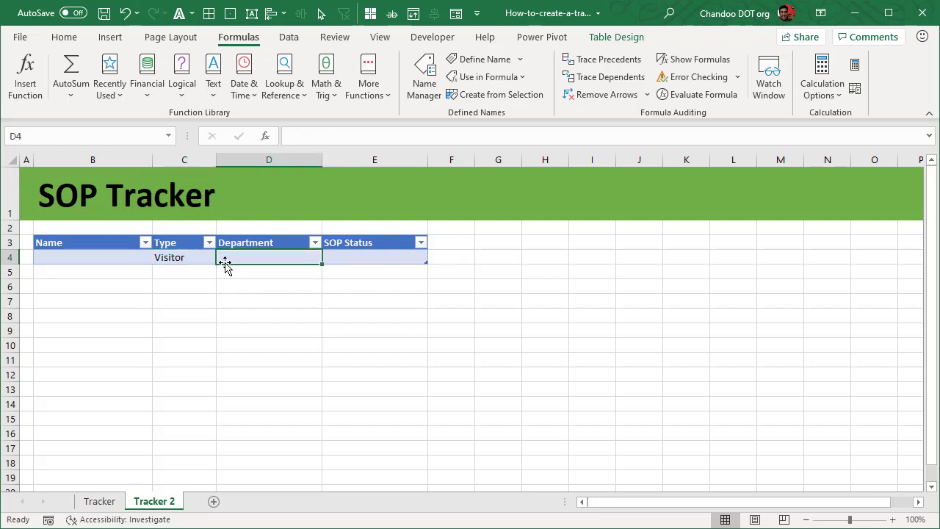
click(201, 256)
click(222, 257)
click(211, 270)
click(269, 258)
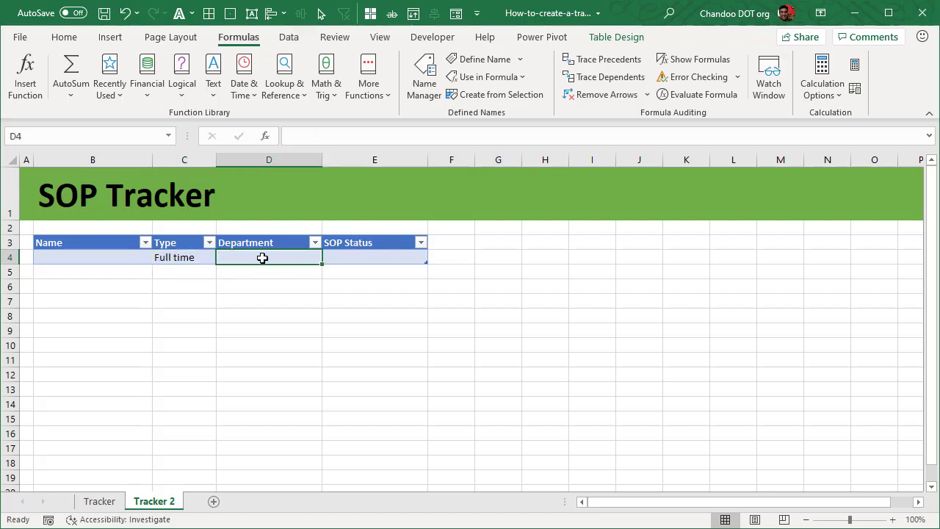
- Give D4 a List data validation with AllowedDepartments as its source
click(288, 37)
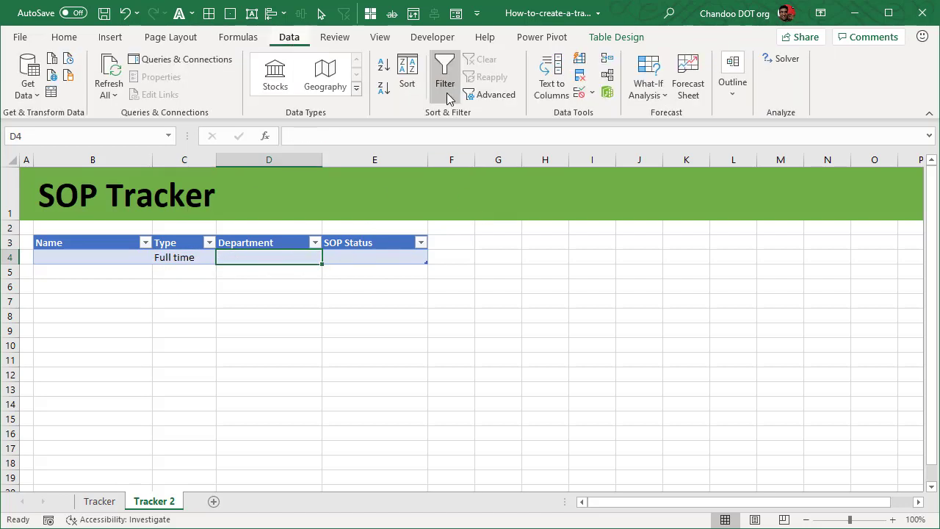
click(597, 95)
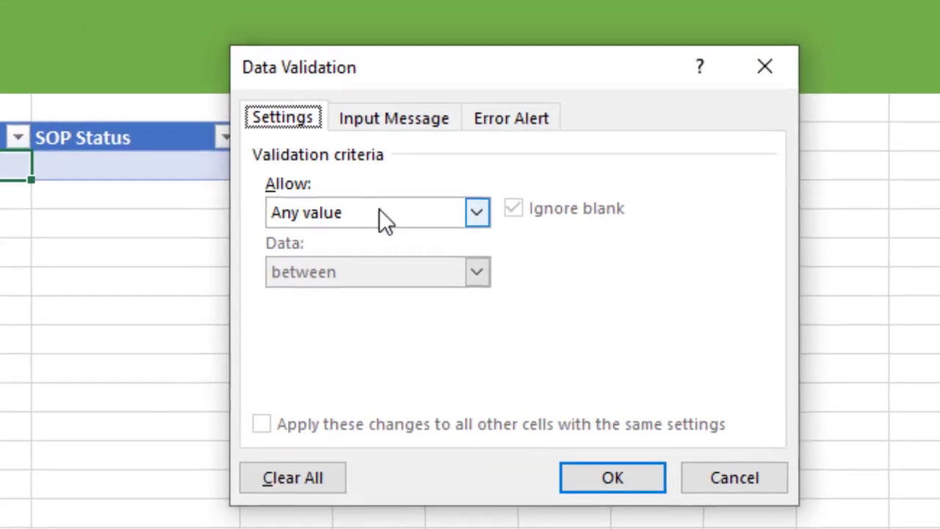
click(379, 209)
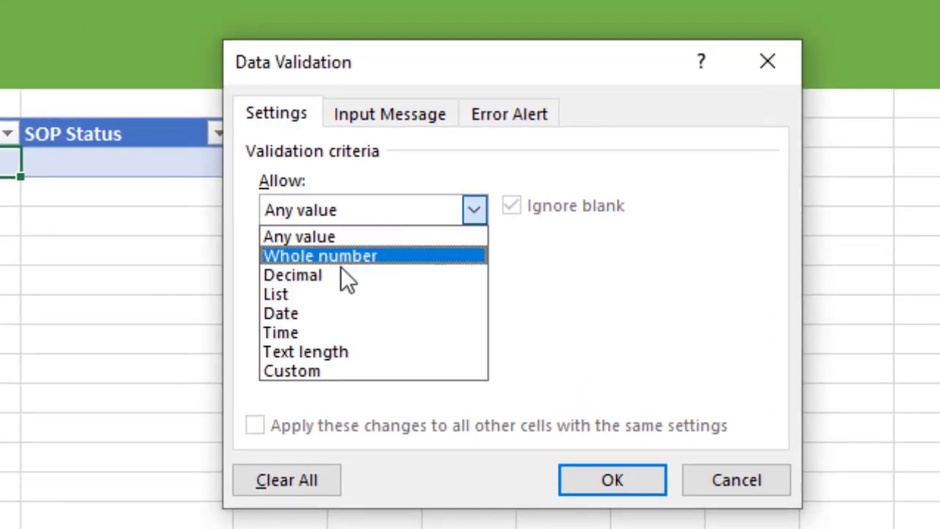
click(339, 291)
click(366, 332)
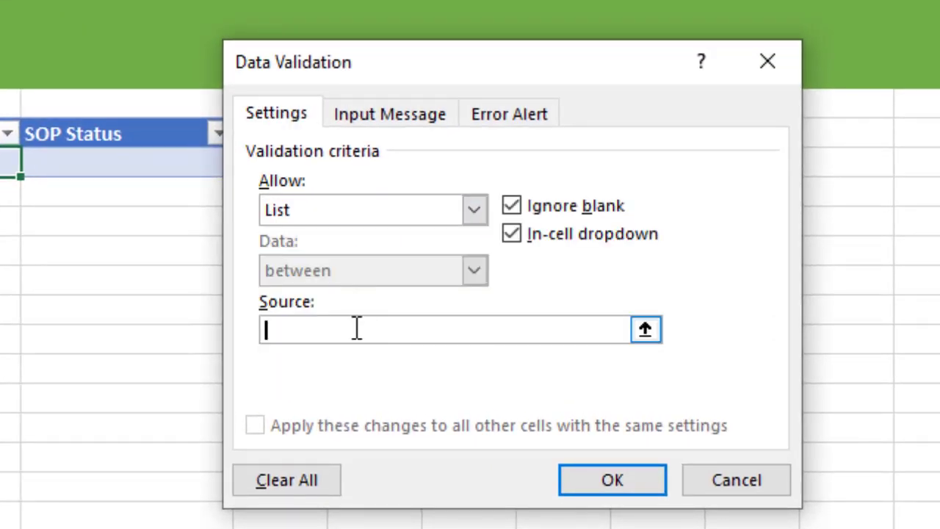
key(F3)
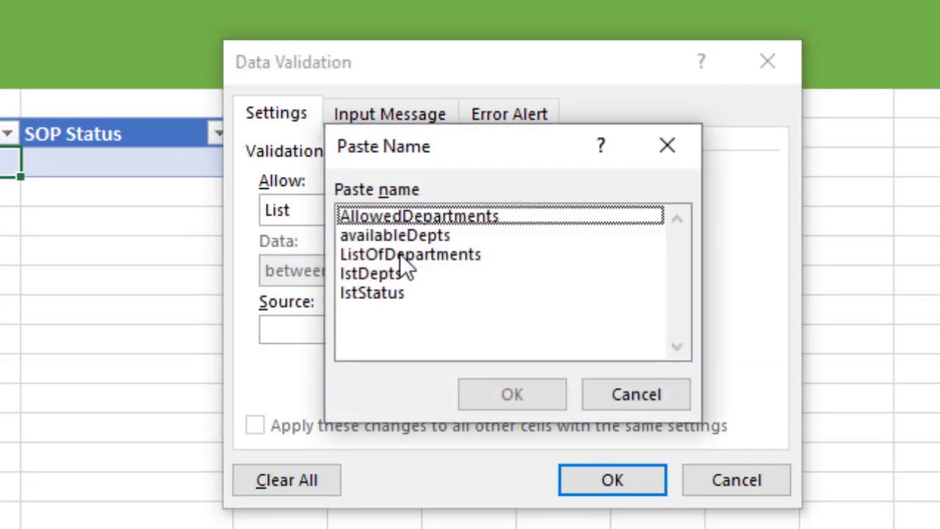
click(435, 219)
click(505, 397)
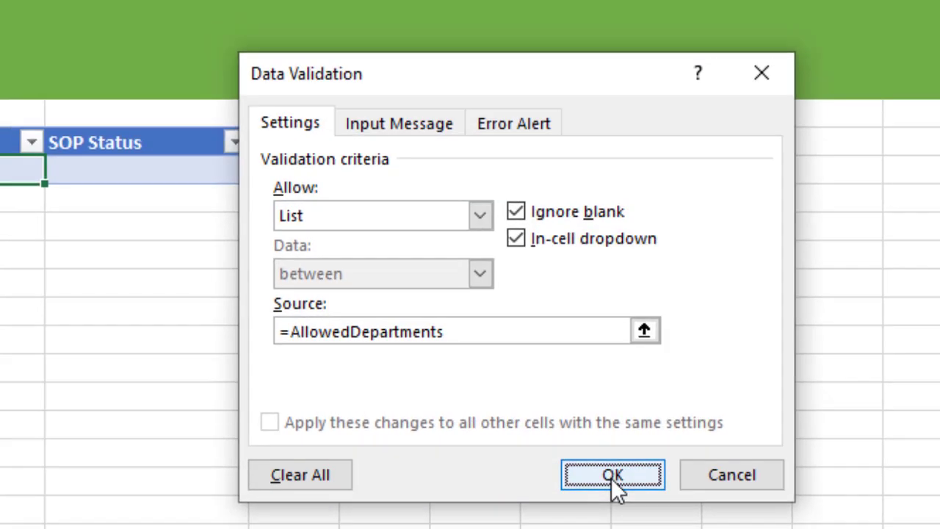
click(613, 485)
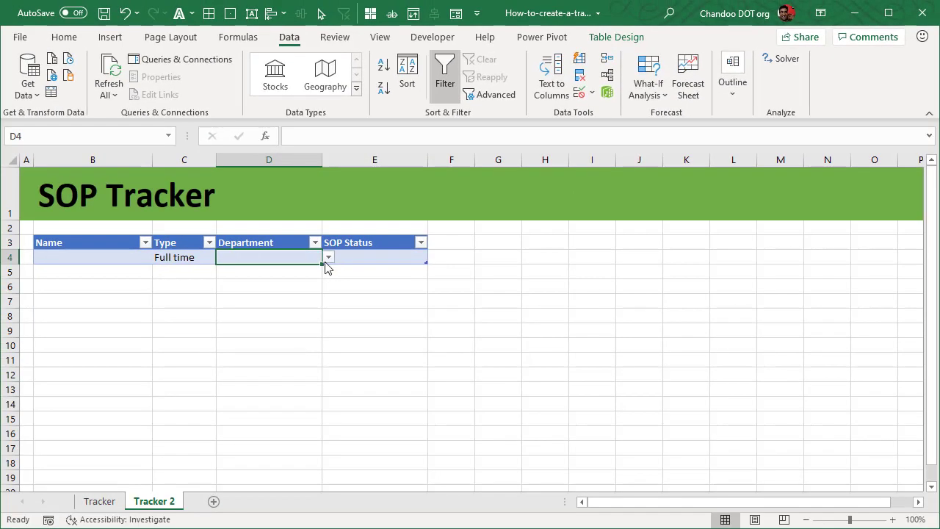
- Test D4's list with Marketing and Accounting, then set C4 to Visitor and clear D4
click(328, 259)
click(309, 279)
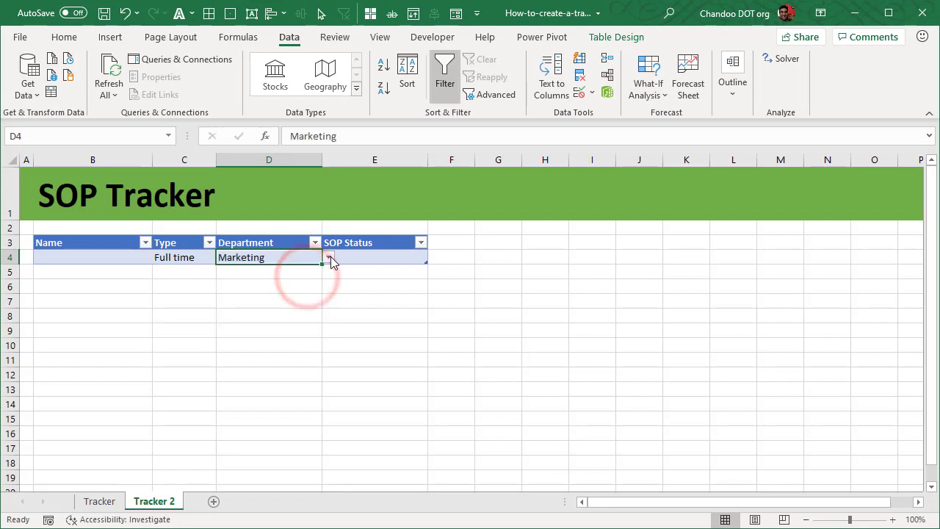
click(328, 259)
click(302, 318)
click(187, 259)
click(221, 258)
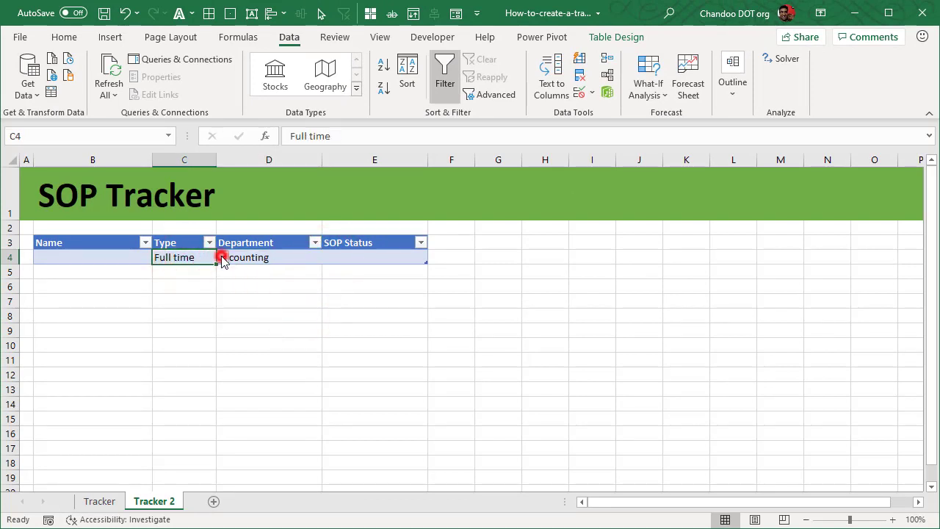
click(207, 289)
click(266, 258)
click(327, 257)
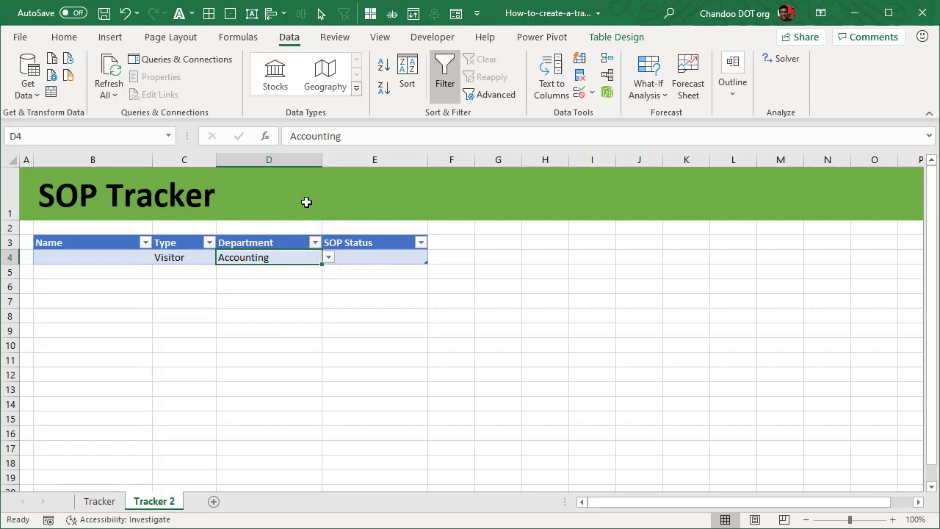
key(Delete)
- Check the three SOP status values on the Tracker sheet, then return to Tracker 2
click(368, 257)
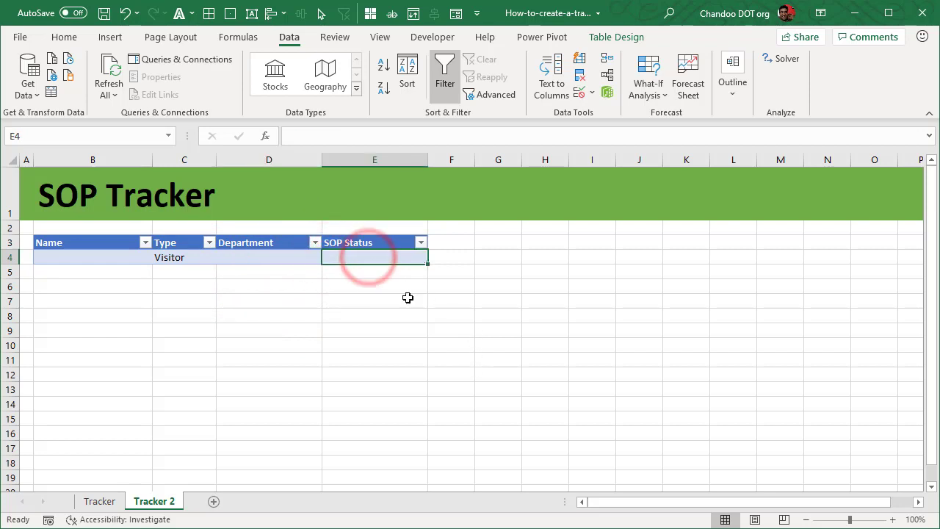
click(102, 506)
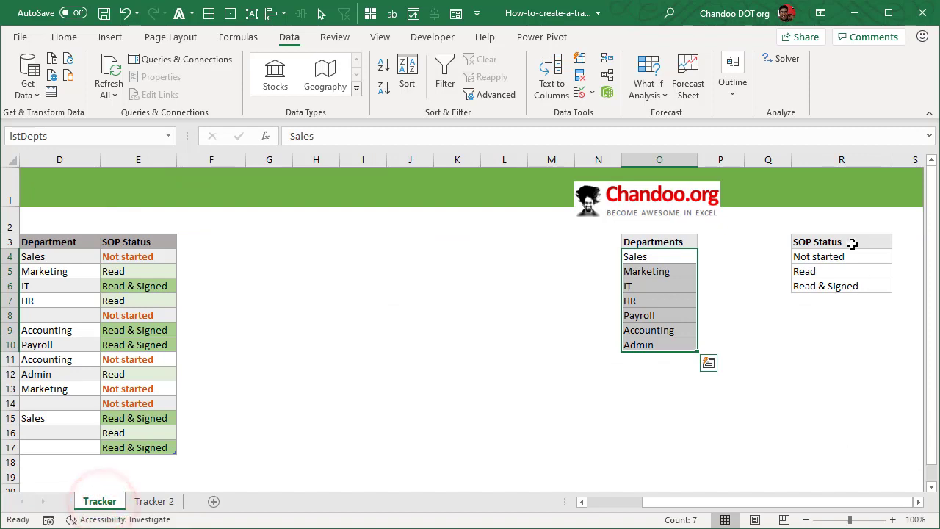
drag(841, 255, 840, 287)
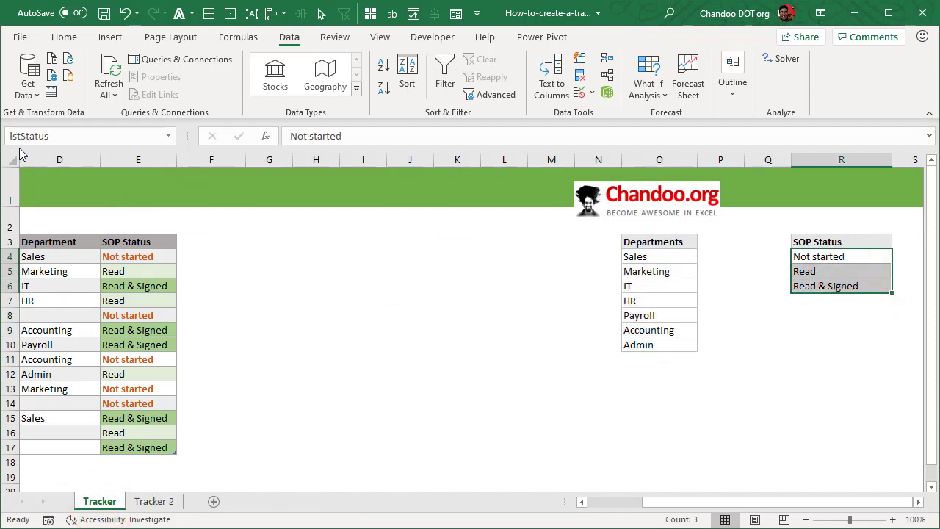
click(154, 502)
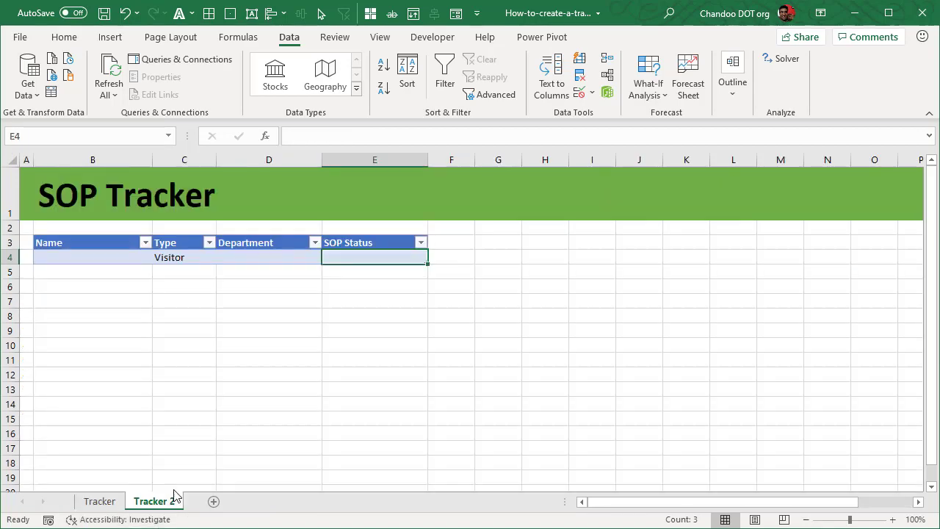
- Give E4 a List data validation with source =lstStatus
click(581, 96)
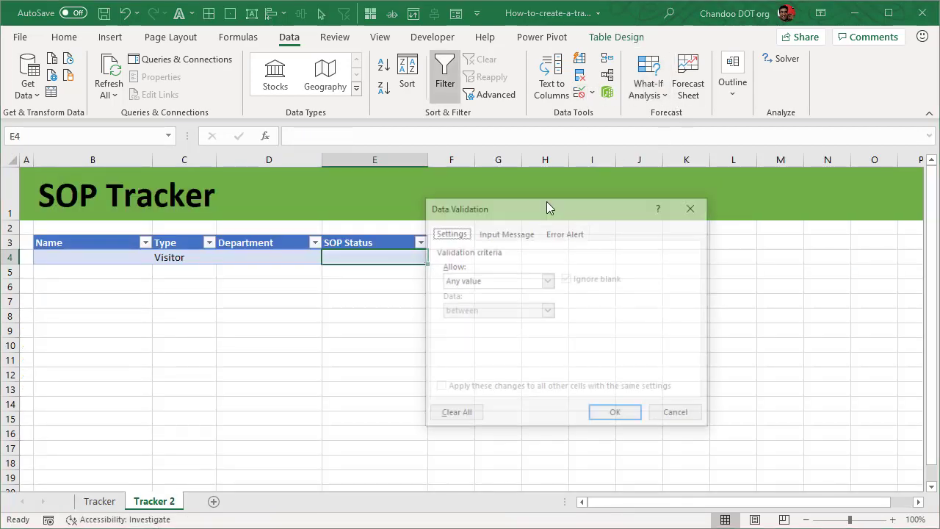
click(499, 281)
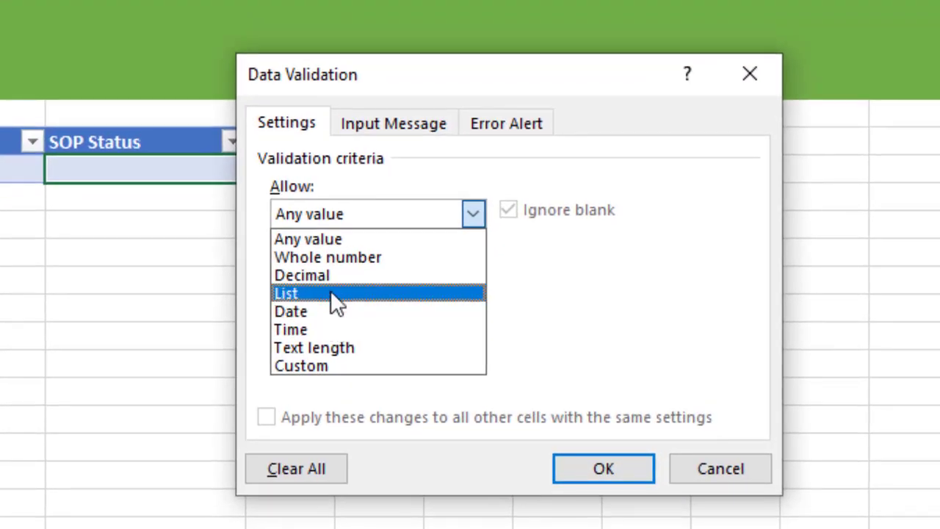
click(330, 292)
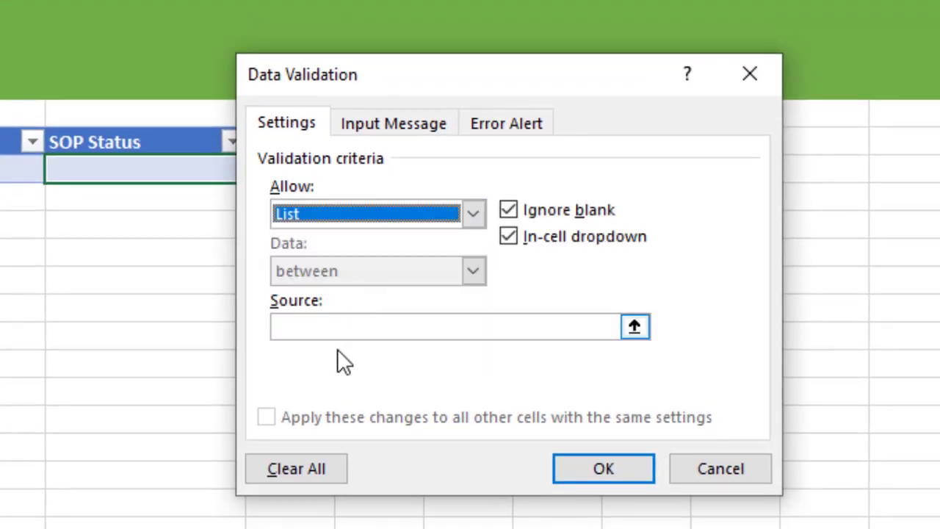
click(337, 326)
text(=lstStatus)
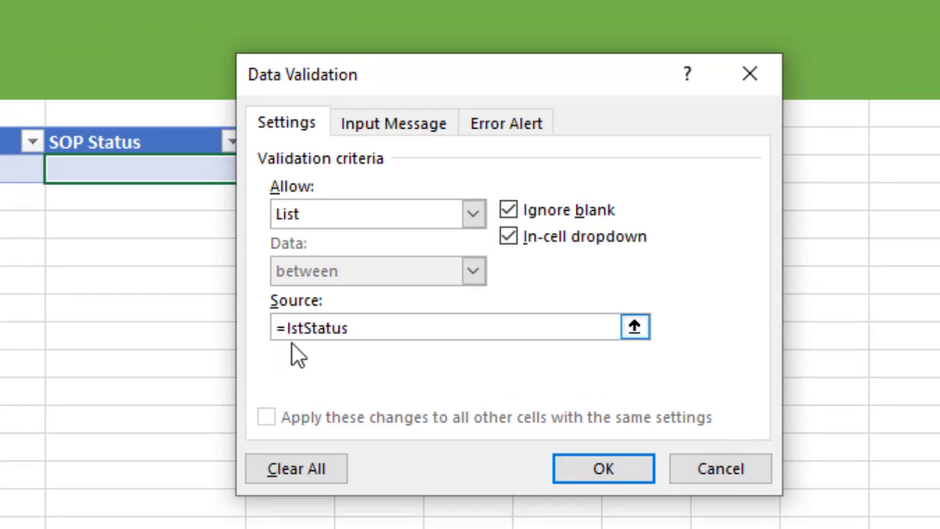
key(F3)
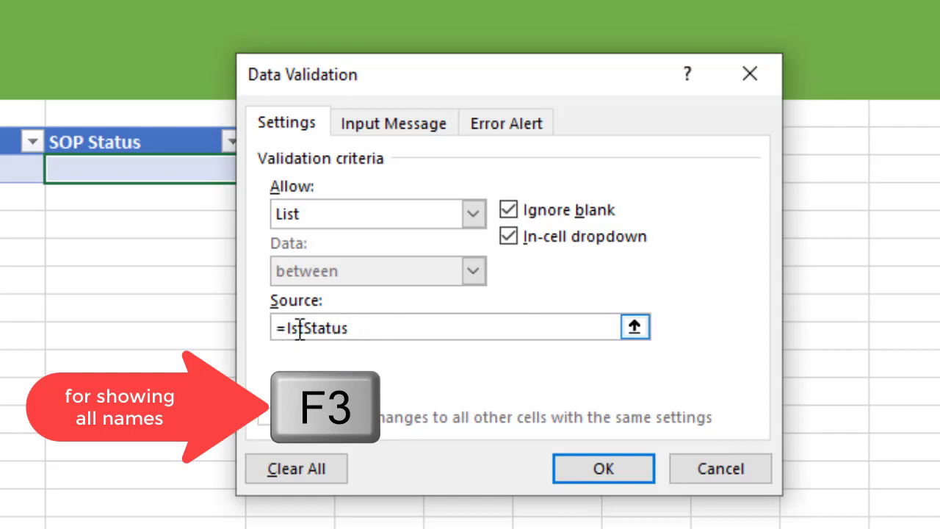
click(617, 467)
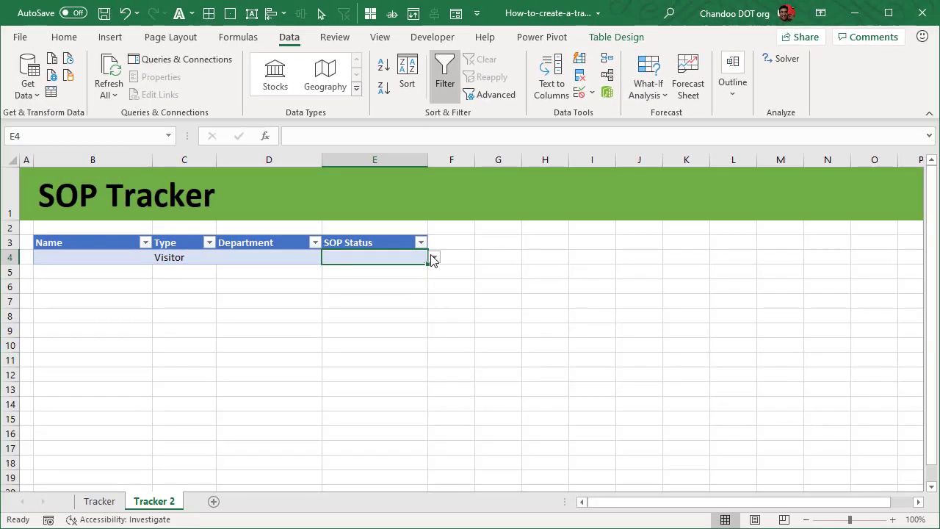
- Set E4 to Not started from its dropdown and move to B4
click(358, 219)
click(334, 238)
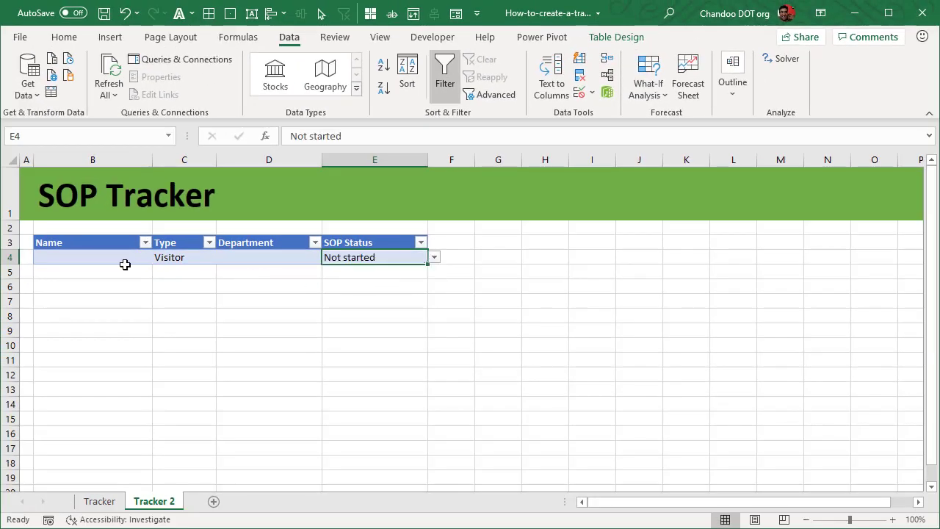
click(316, 263)
click(119, 256)
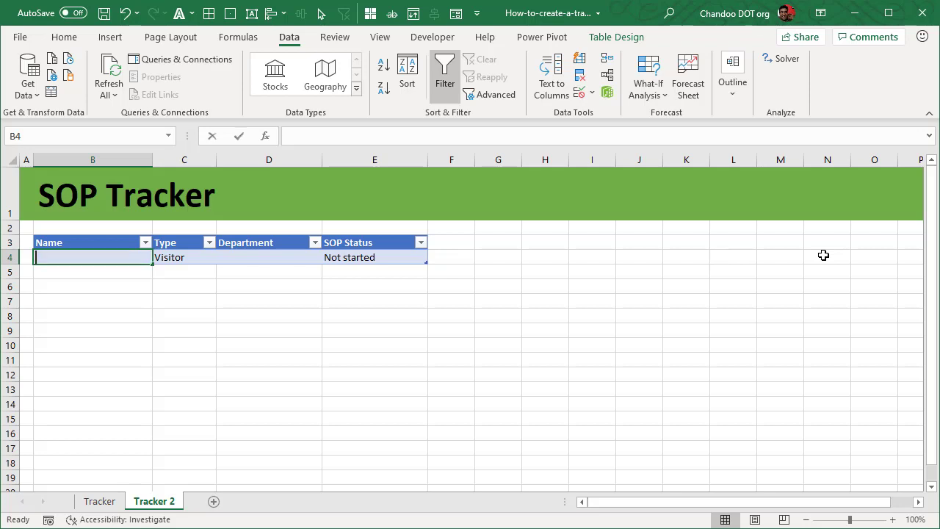
- Enter 'Somebody' as the name in B4, check E4's status list, and return to Tracker
text(Some)
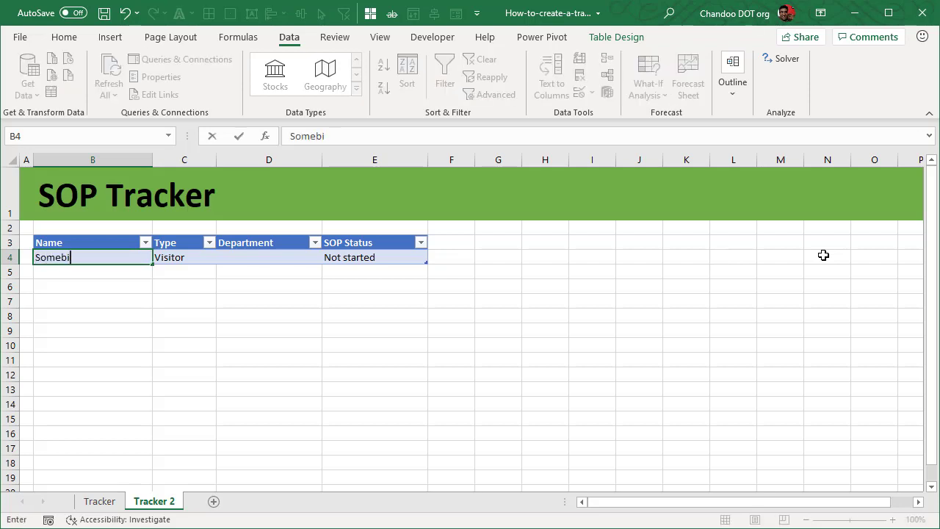
text(body)
key(Tab)
key(Tab)
key(Tab)
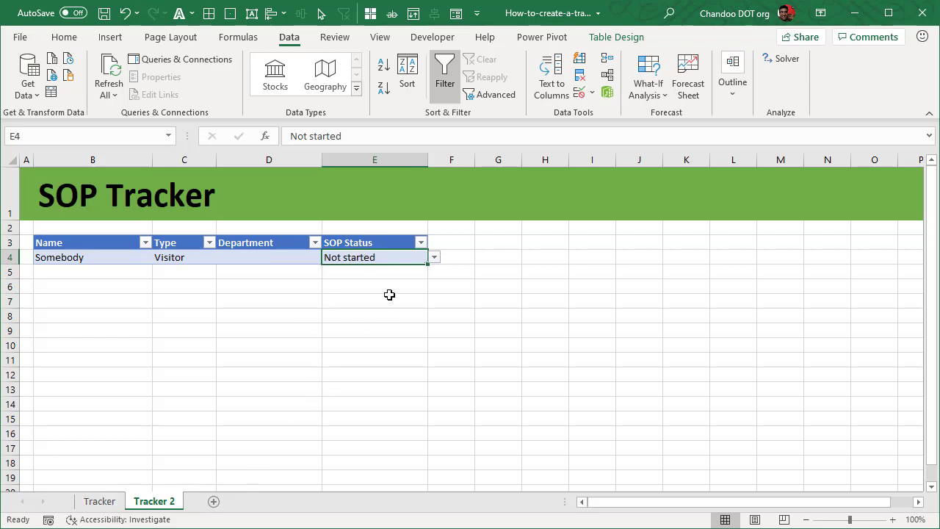
click(434, 258)
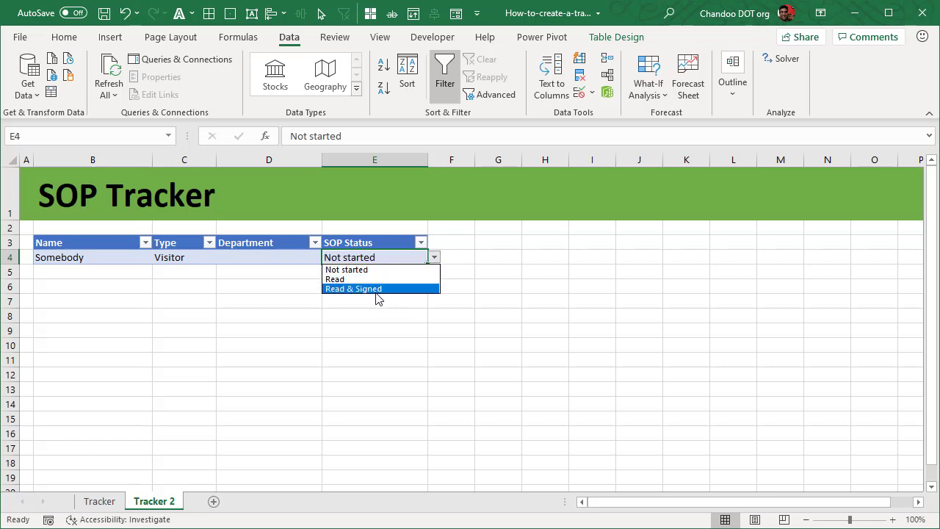
key(Escape)
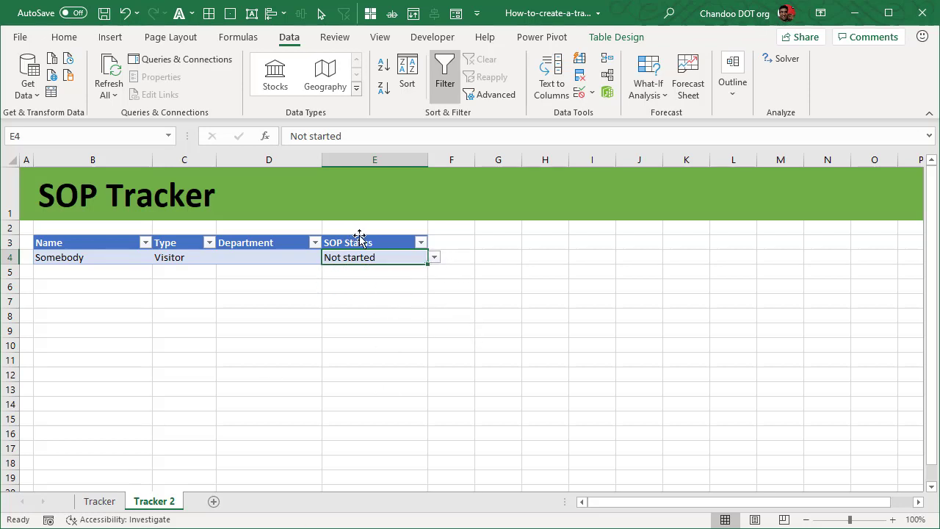
drag(362, 245, 361, 257)
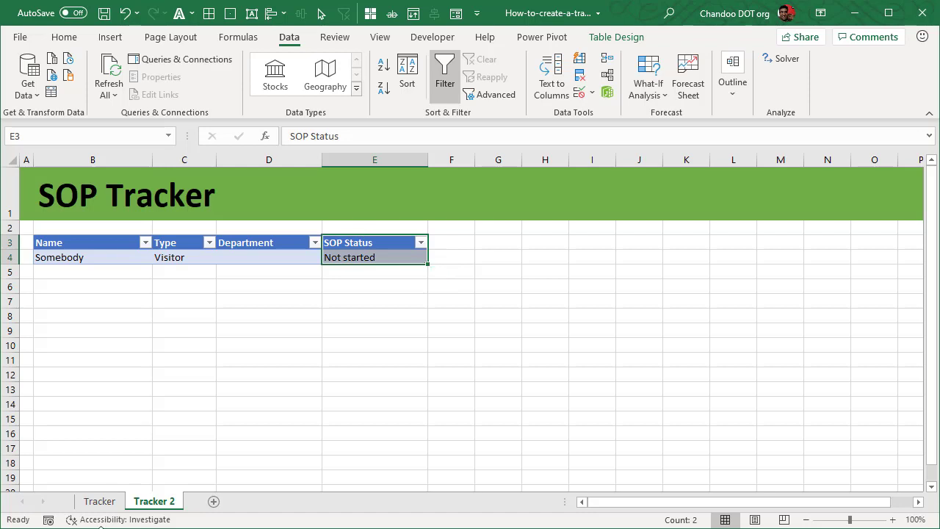
click(99, 501)
click(156, 232)
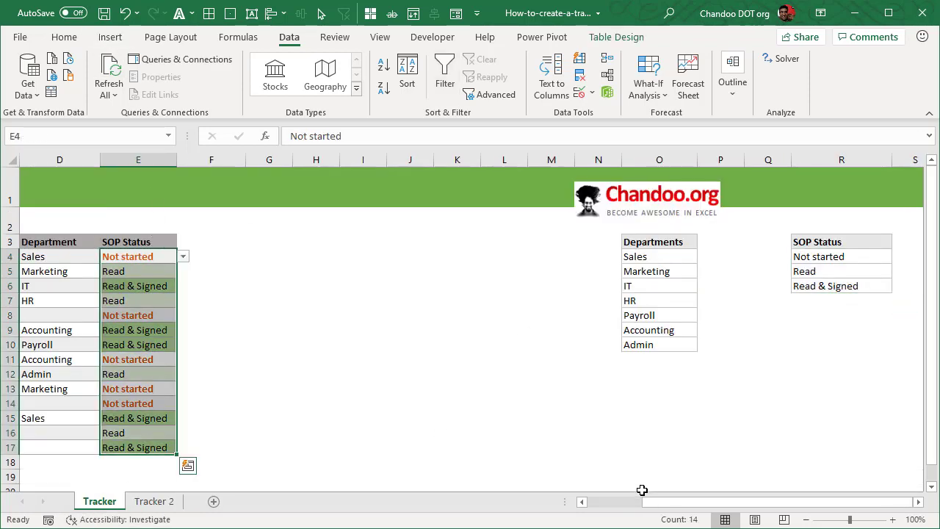
scroll(643, 490, left, 3)
click(67, 36)
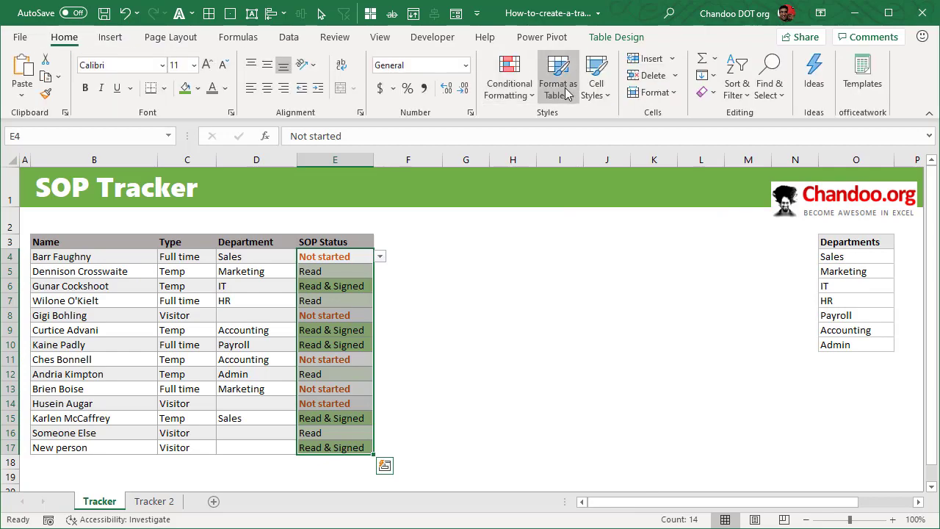
click(509, 83)
click(537, 333)
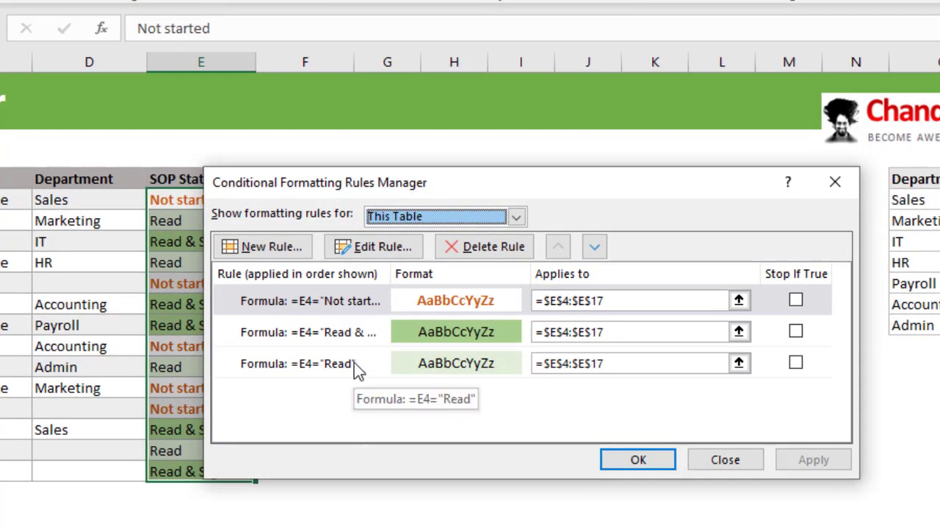
click(359, 362)
click(373, 342)
click(395, 299)
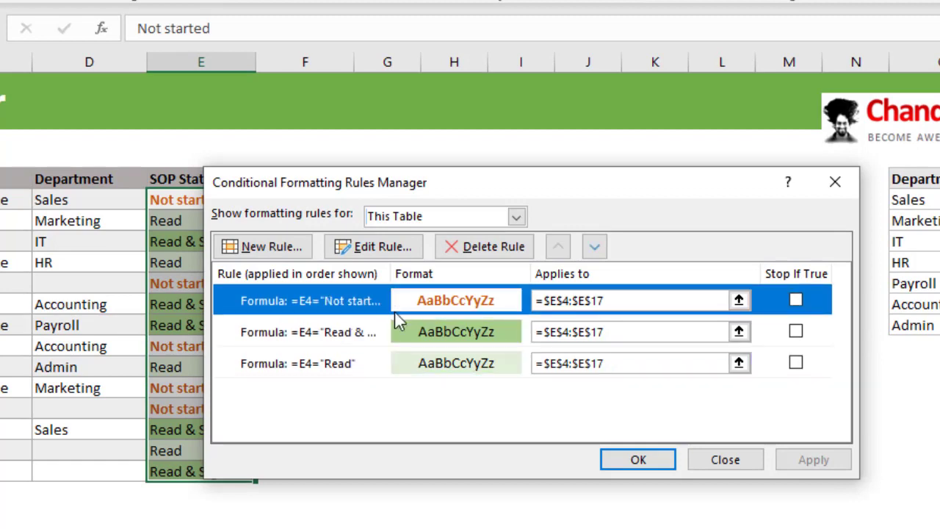
double_click(357, 334)
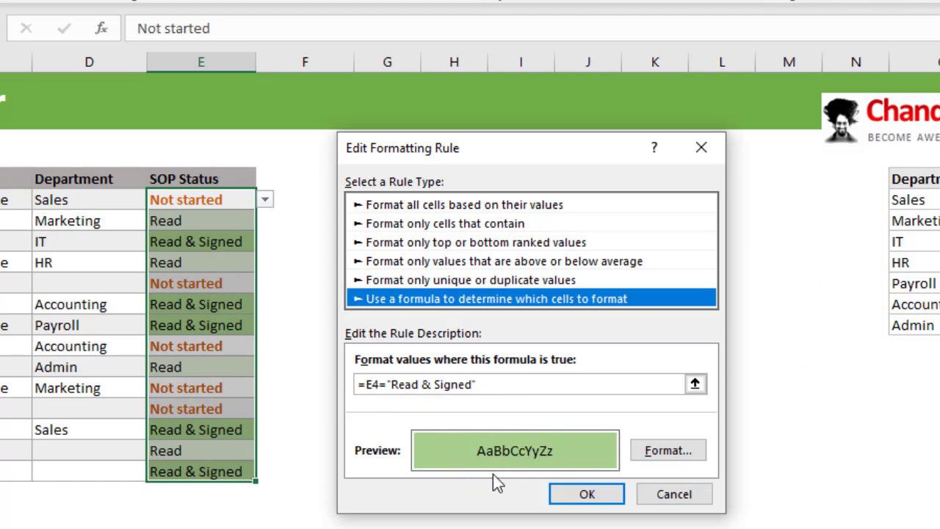
click(687, 499)
click(360, 308)
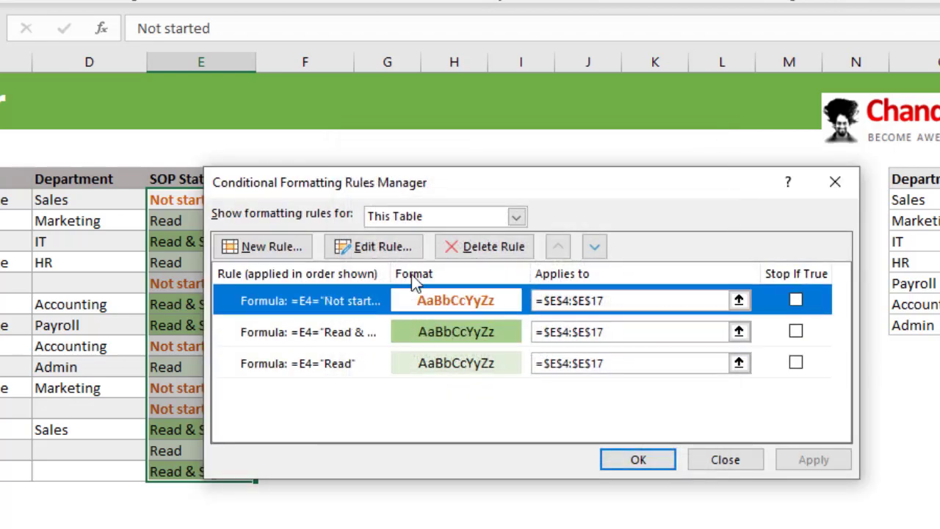
click(384, 247)
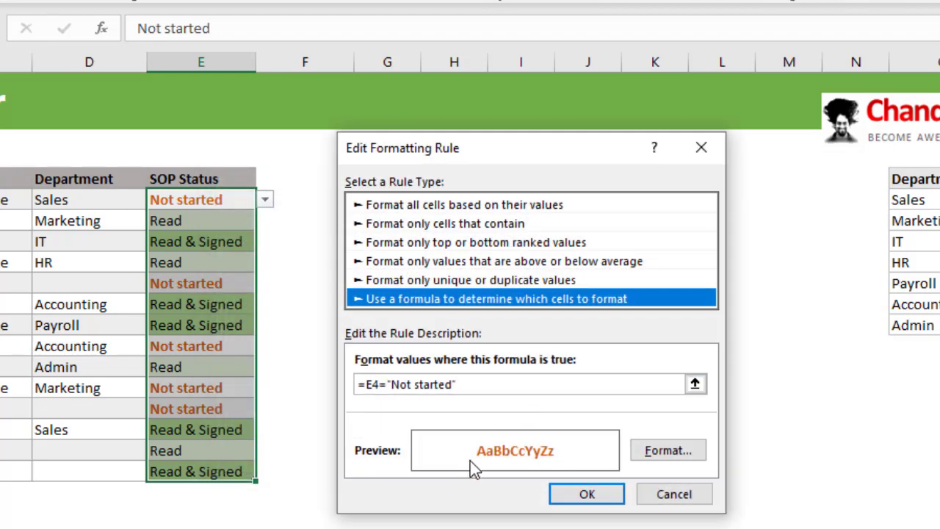
click(591, 496)
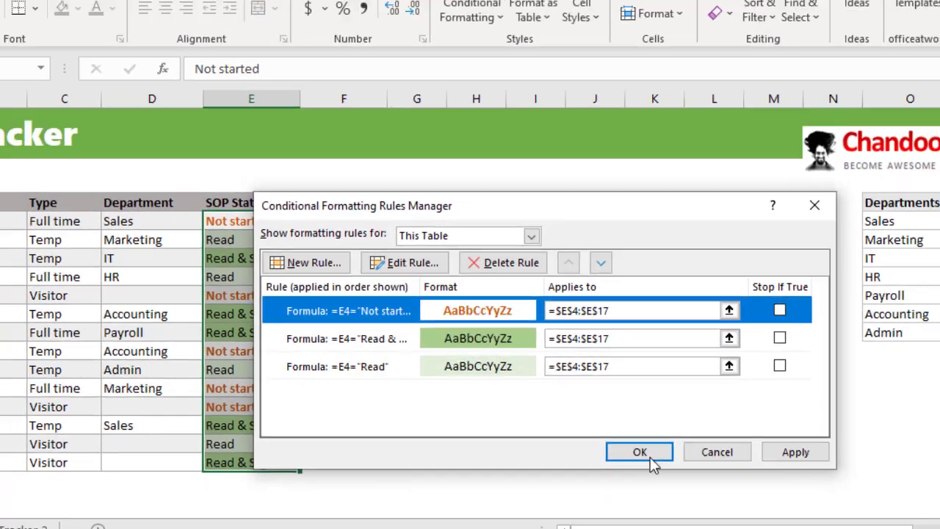
click(650, 455)
click(361, 221)
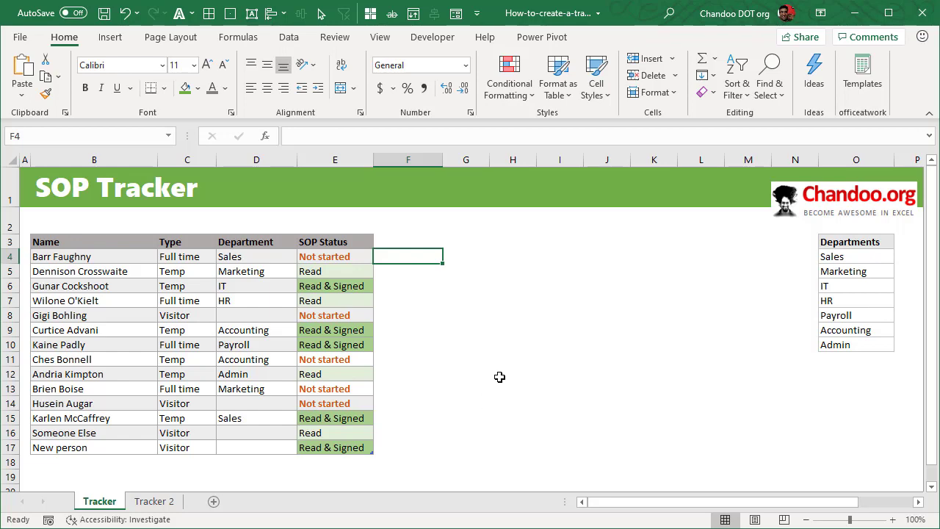
- Turn on table filters with Ctrl+Shift+L and filter SOP Status to Not started
scroll(496, 382, down, 2)
scroll(492, 387, up, 2)
click(363, 244)
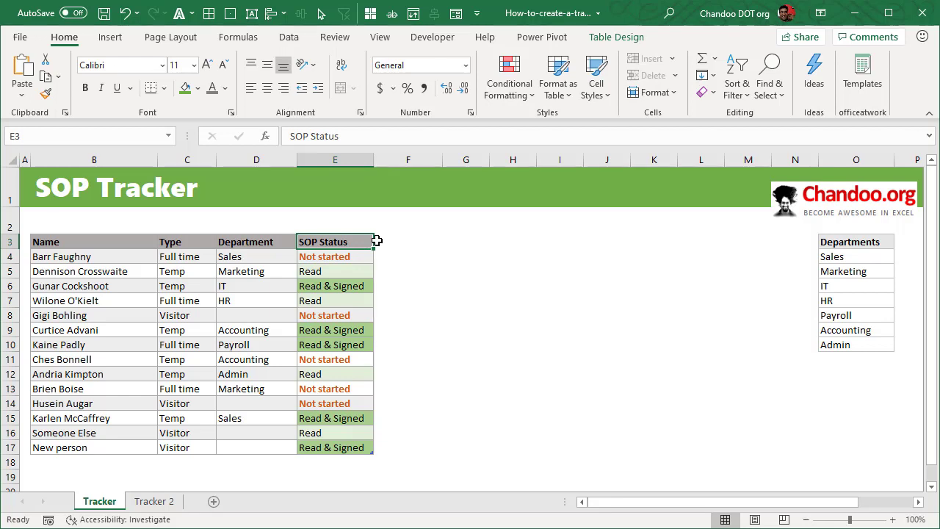
key(ctrl+shift+l)
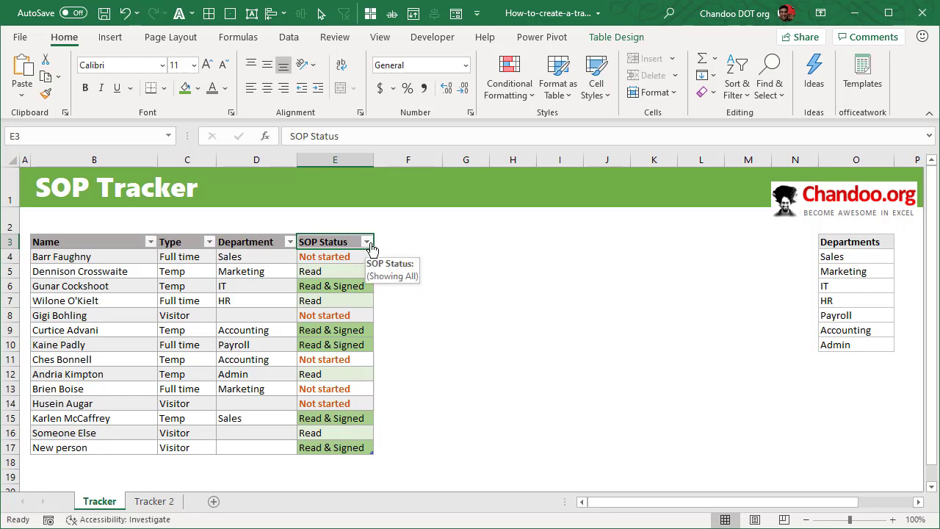
click(367, 243)
click(255, 398)
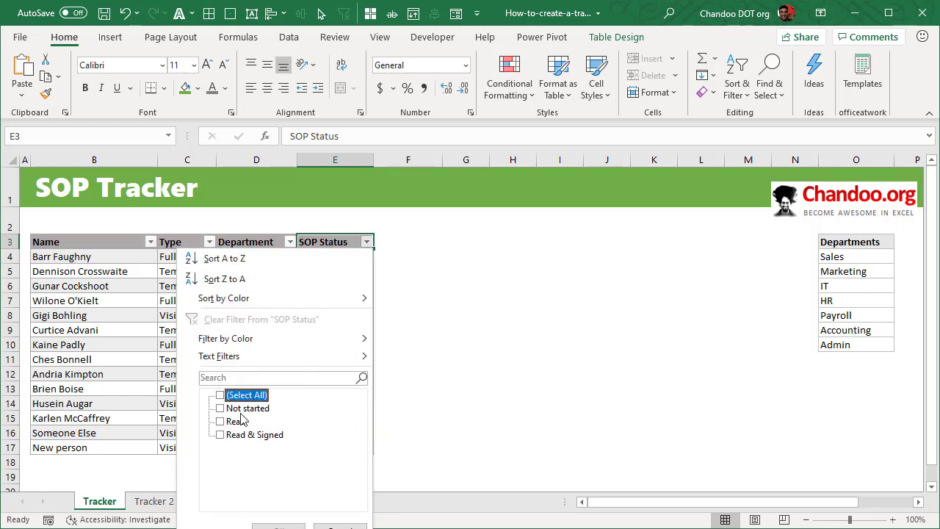
click(247, 408)
click(278, 526)
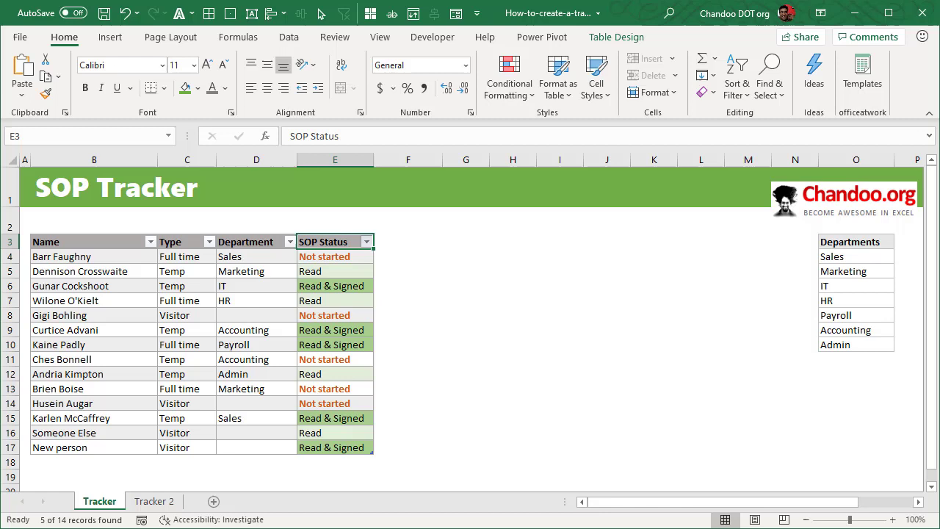
- Filter SOP Status to Read only, then clear the SOP Status filter
click(369, 242)
click(256, 409)
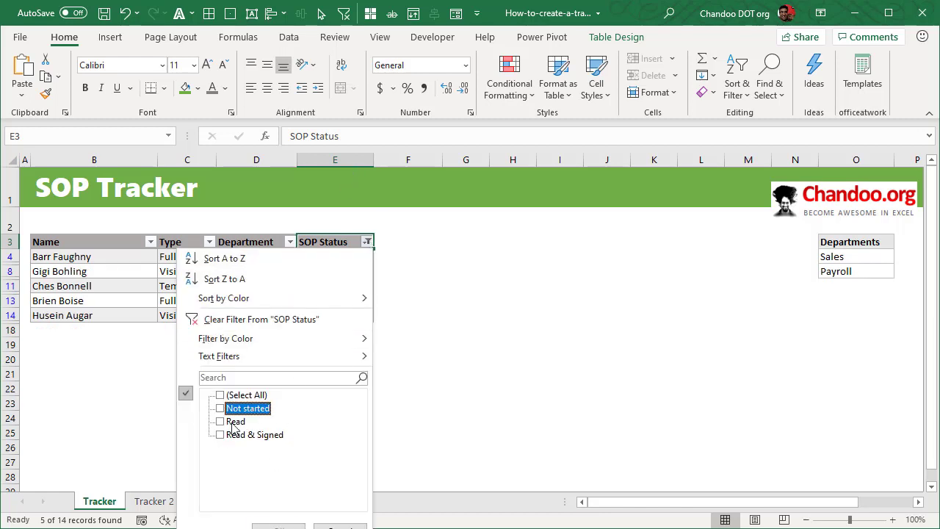
click(235, 422)
click(279, 526)
click(368, 242)
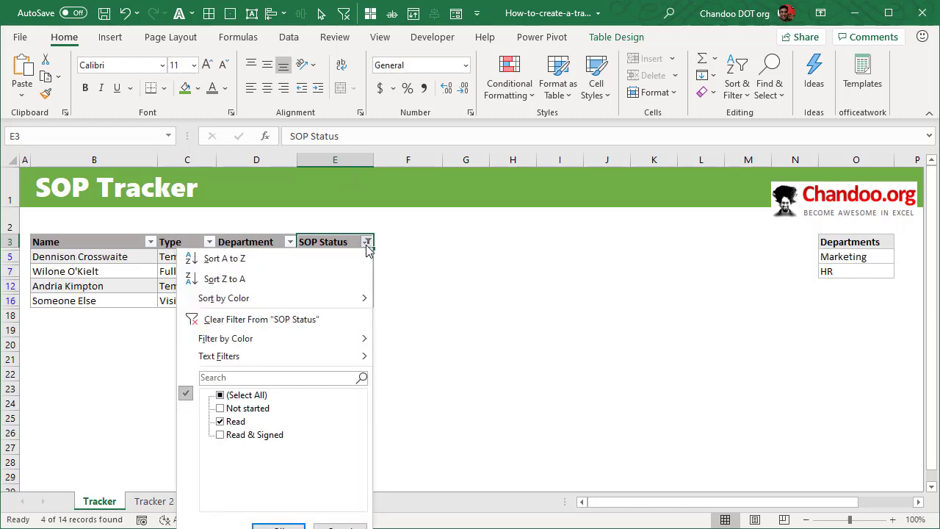
click(262, 320)
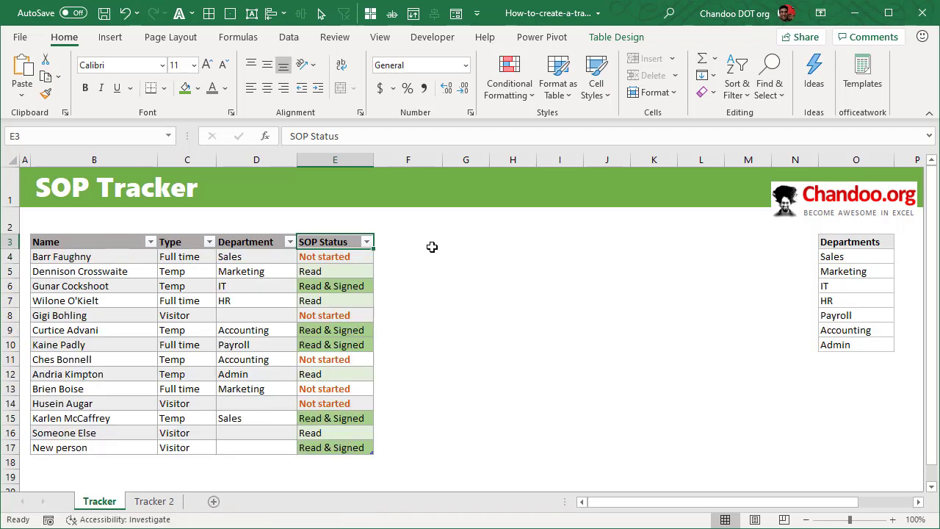
click(515, 349)
click(181, 271)
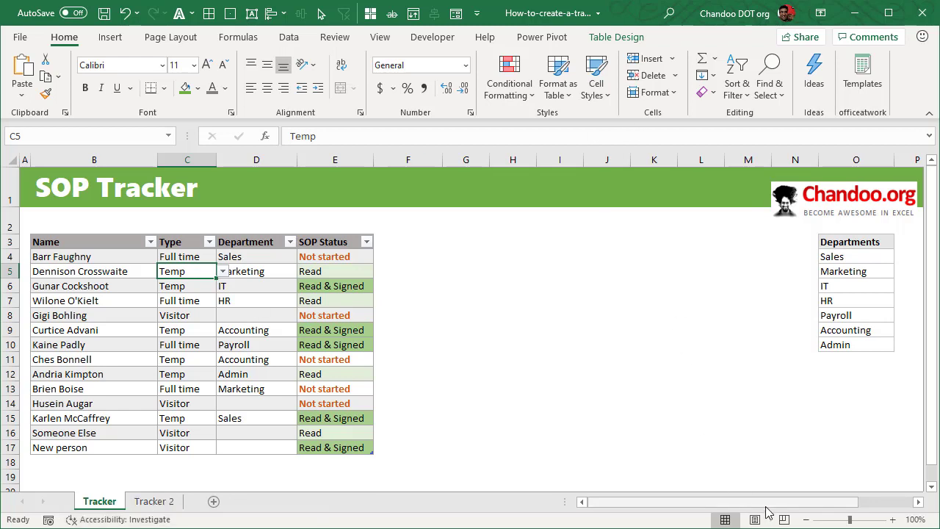
drag(764, 503, 703, 519)
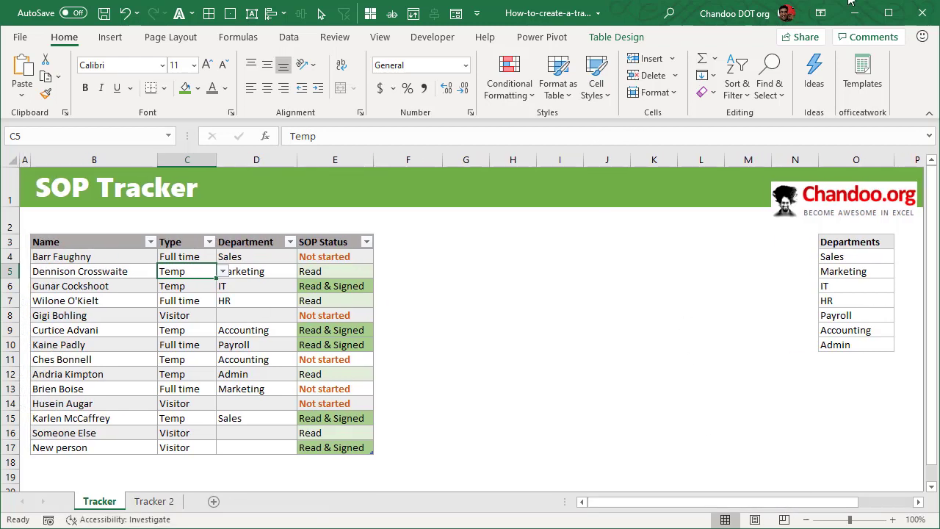